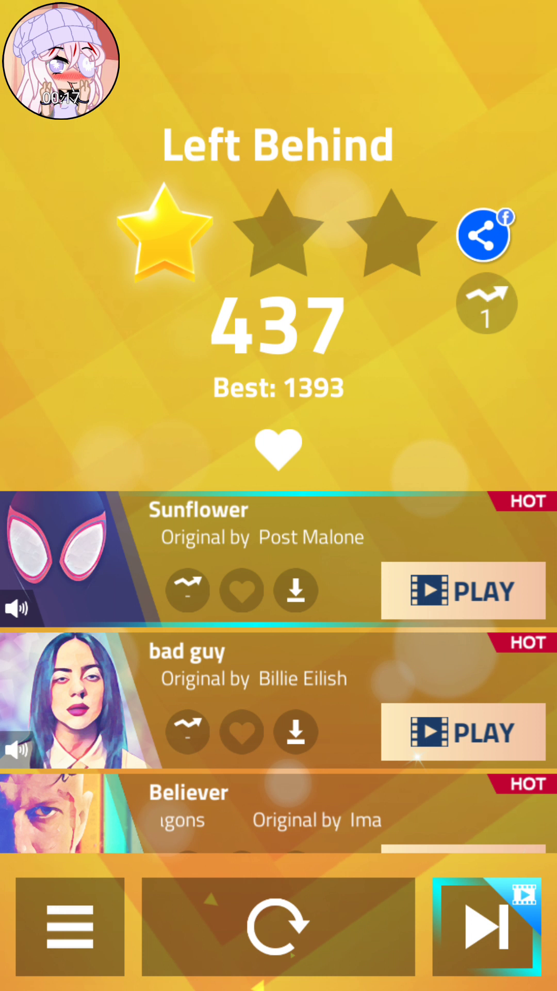
# Step: Restart Left Behind with the replay button on its results screen
pyautogui.click(278, 925)
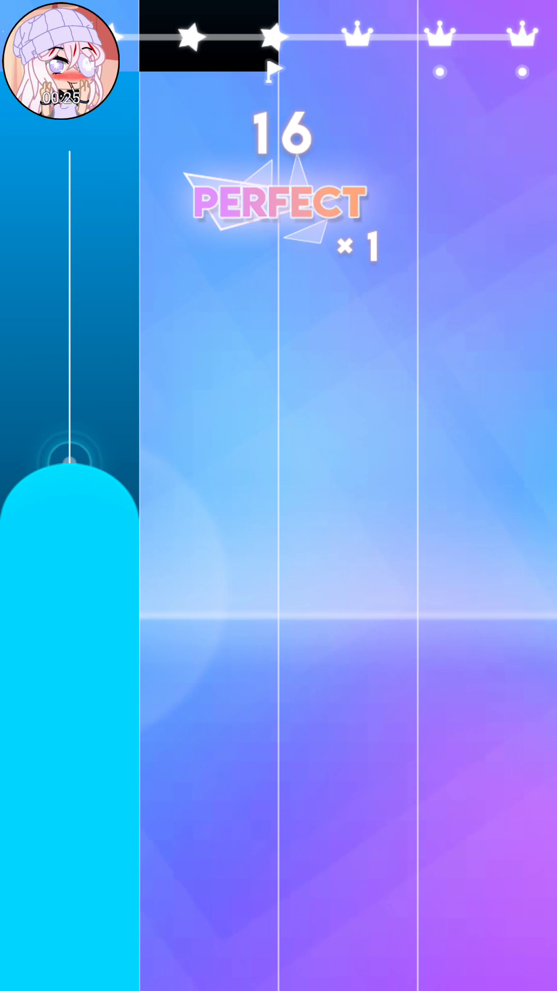
pyautogui.click(209, 697)
pyautogui.click(70, 658)
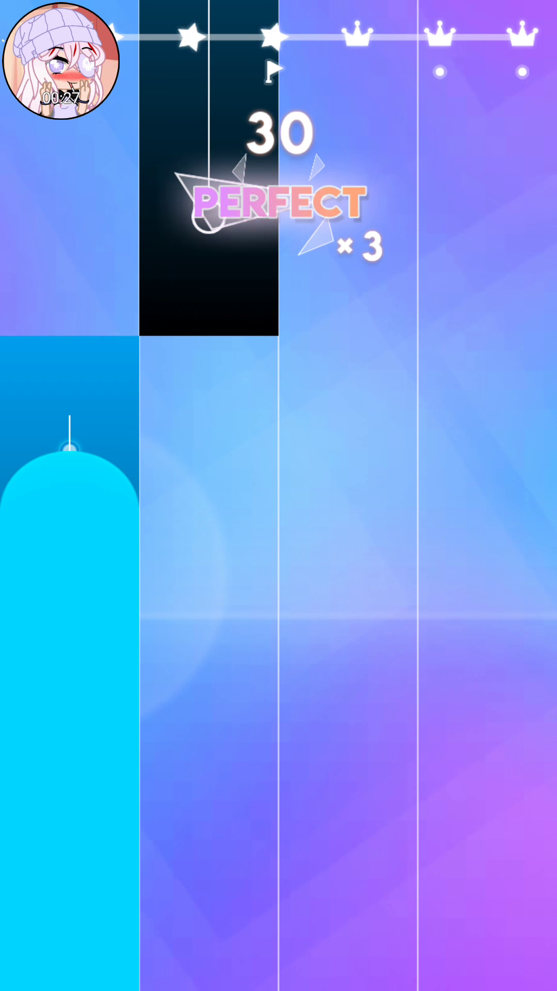
# Step: Hold the Left Behind long tiles in lanes 1 to 3
pyautogui.click(209, 735)
pyautogui.click(349, 736)
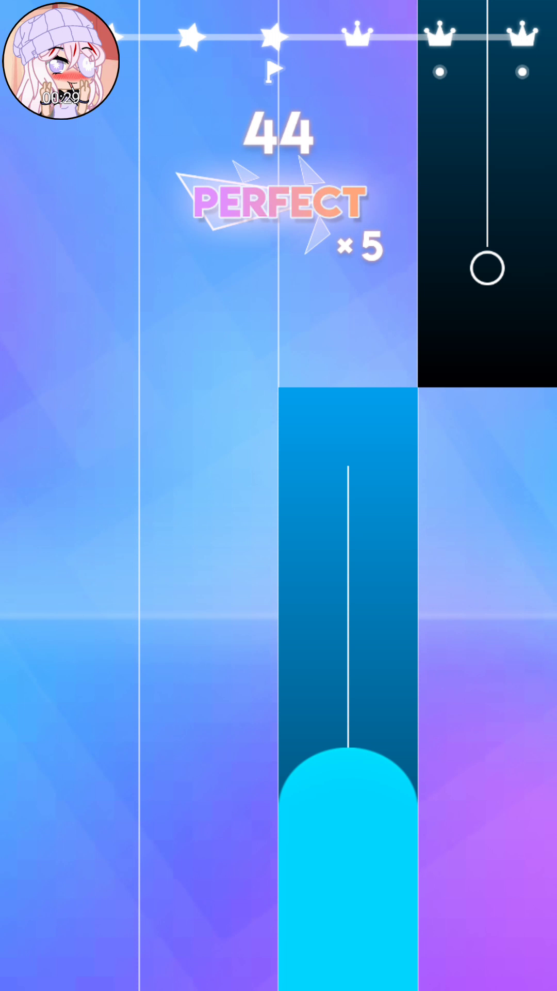
# Step: Hit the remaining lane 1–4 tiles, then swipe the notification shade closed
pyautogui.click(488, 697)
pyautogui.click(70, 658)
pyautogui.click(487, 697)
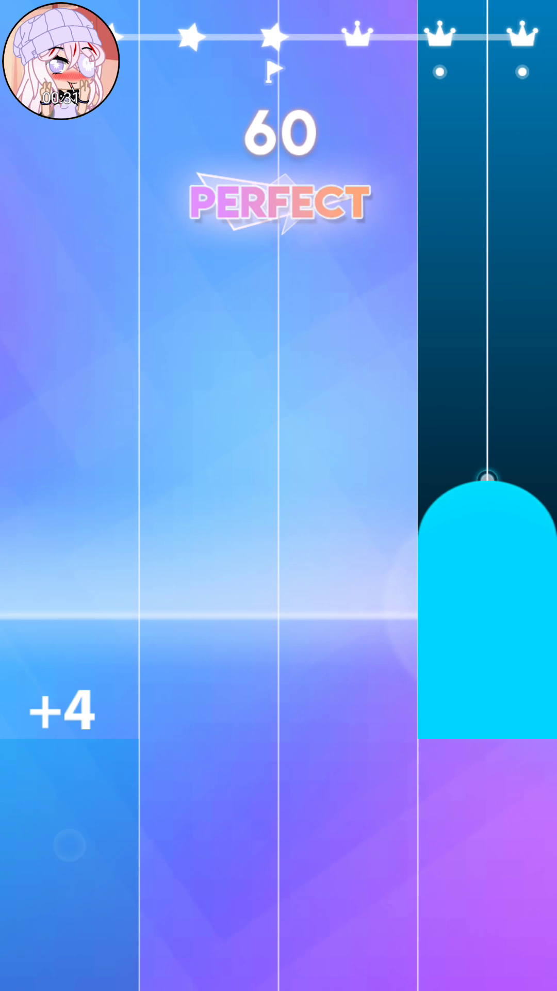
pyautogui.click(349, 697)
pyautogui.click(209, 697)
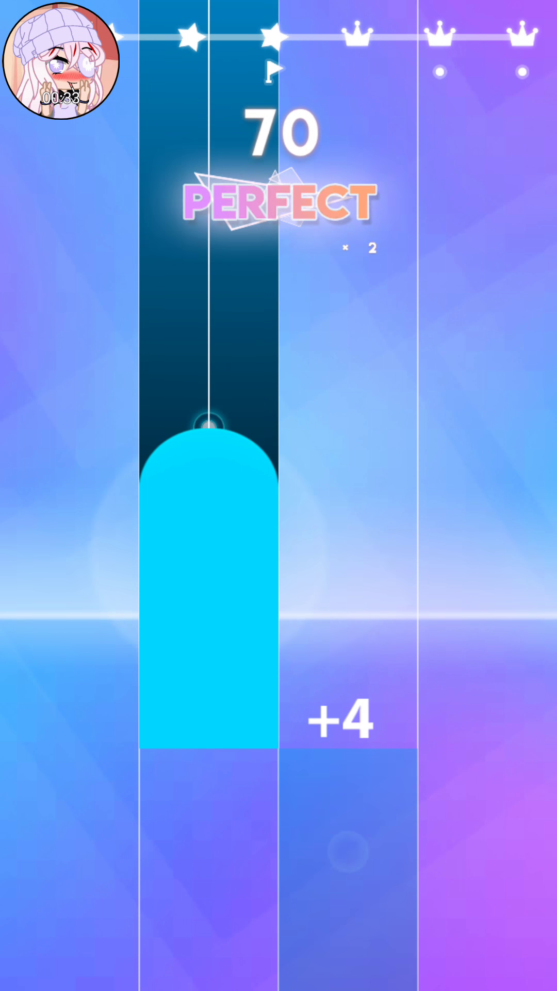
pyautogui.click(348, 697)
pyautogui.click(488, 697)
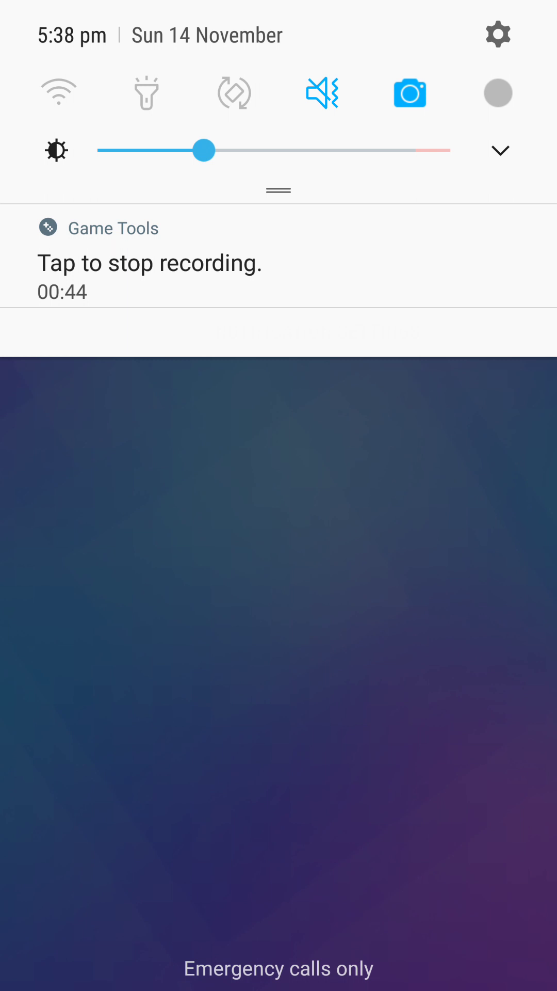
pyautogui.moveTo(279, 697); pyautogui.dragTo(279, 155)
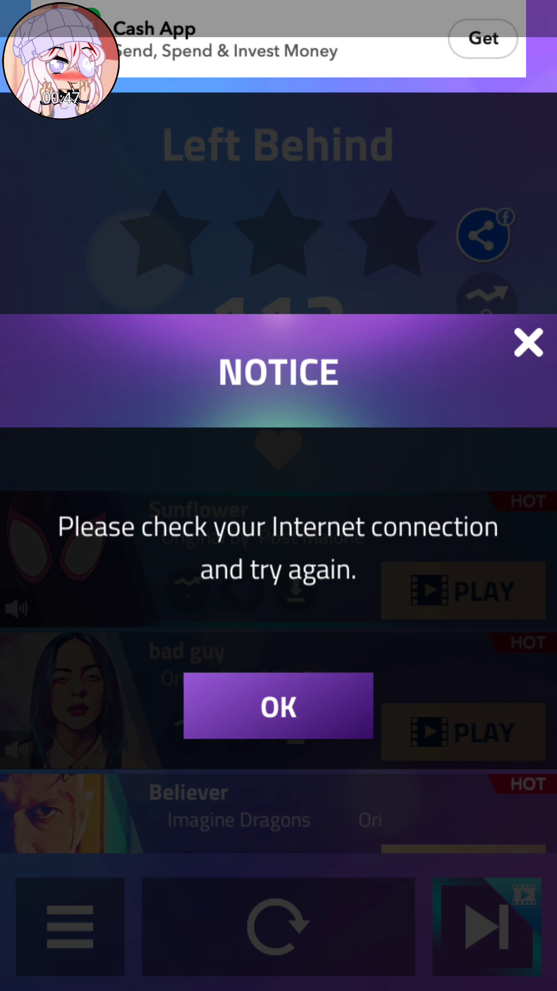
# Step: Dismiss the internet-connection NOTICE dialog with OK
pyautogui.click(279, 706)
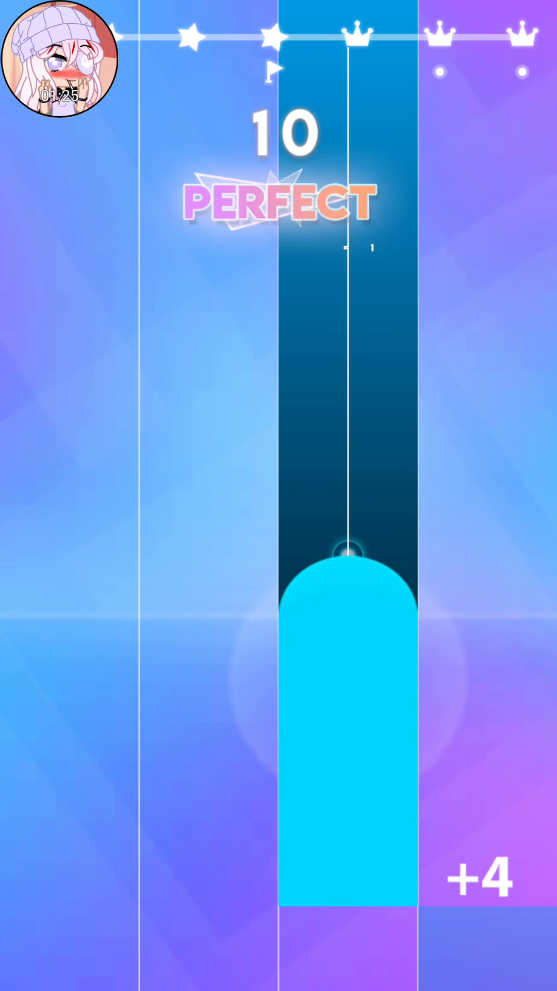
# Step: Alternate column 2 long tiles with column 3 hits, then hold column 4
pyautogui.click(209, 589)
pyautogui.click(348, 589)
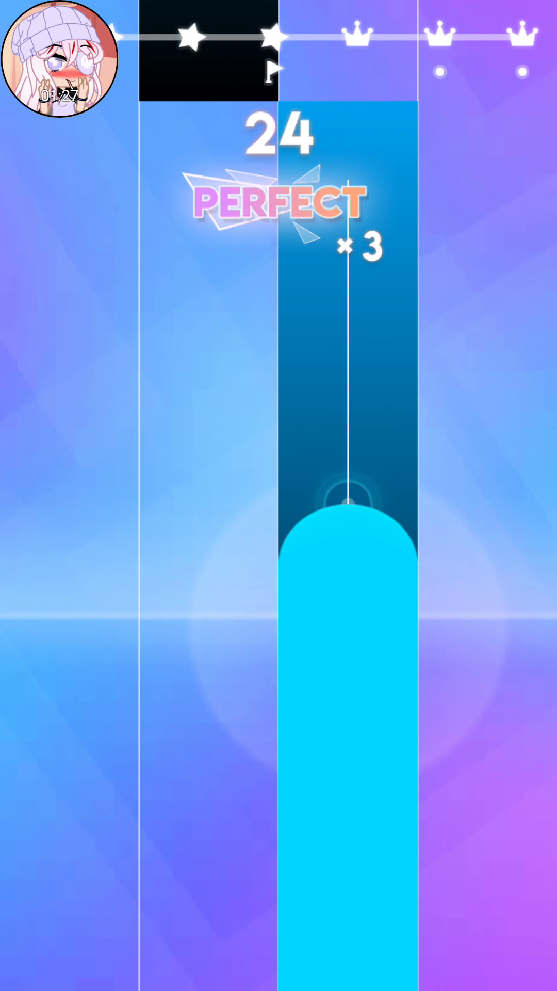
pyautogui.click(209, 589)
pyautogui.click(348, 589)
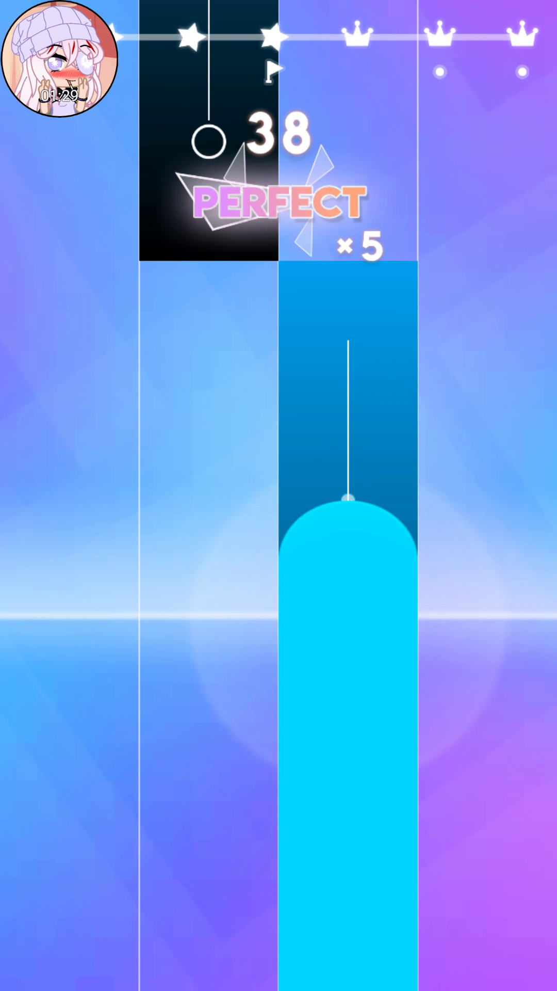
pyautogui.click(209, 588)
pyautogui.click(349, 589)
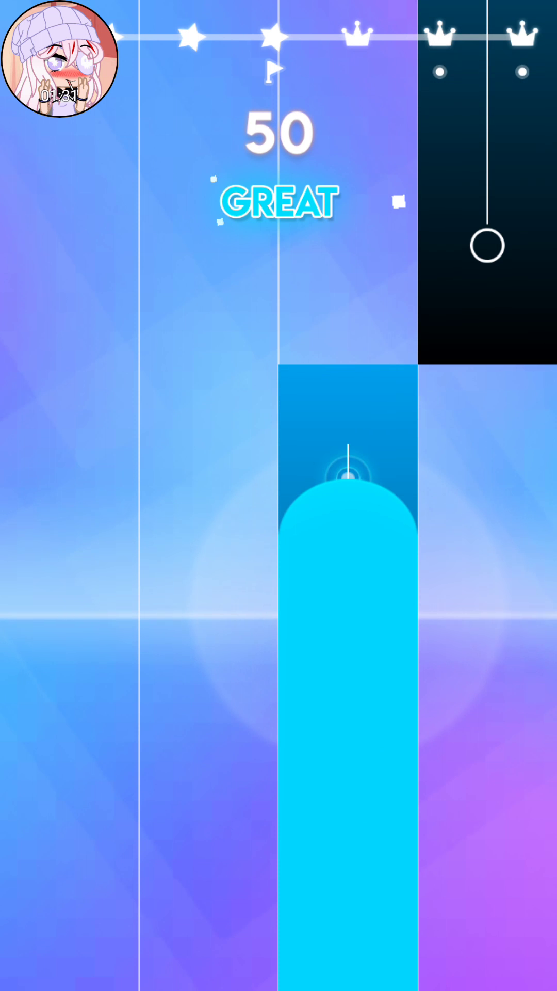
pyautogui.click(488, 589)
pyautogui.click(348, 589)
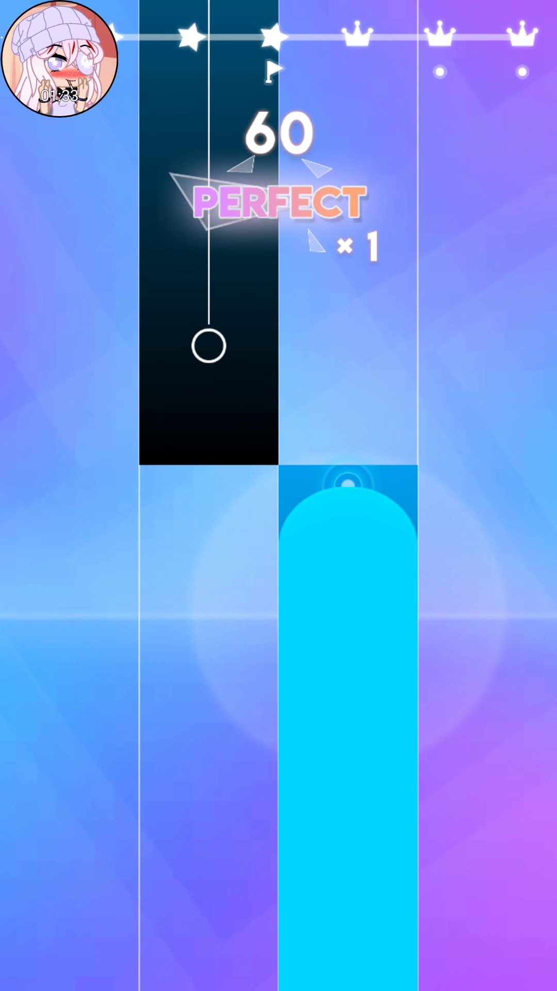
# Step: Hold the long tiles in columns 2, 1 and 4
pyautogui.click(210, 698)
pyautogui.click(349, 697)
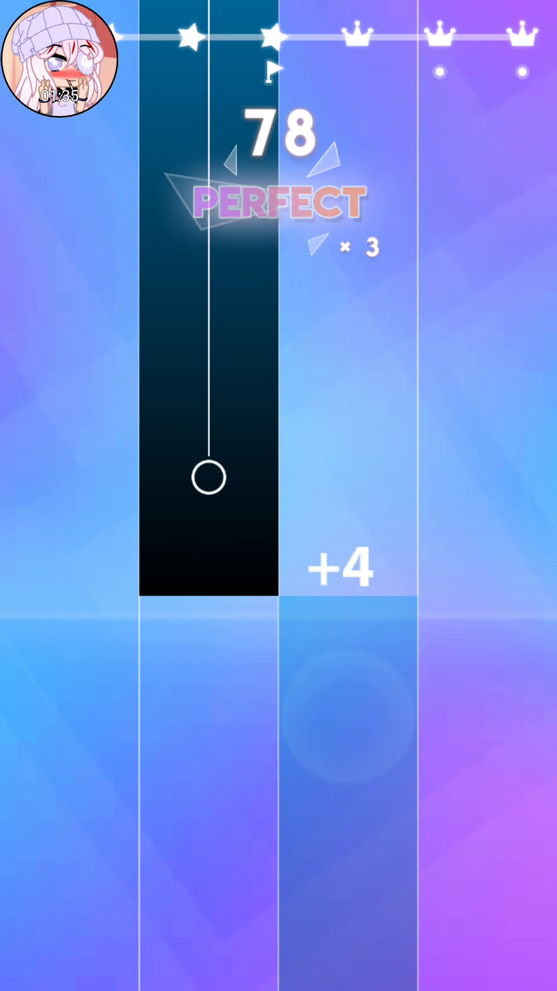
pyautogui.click(209, 588)
pyautogui.click(69, 588)
pyautogui.click(488, 588)
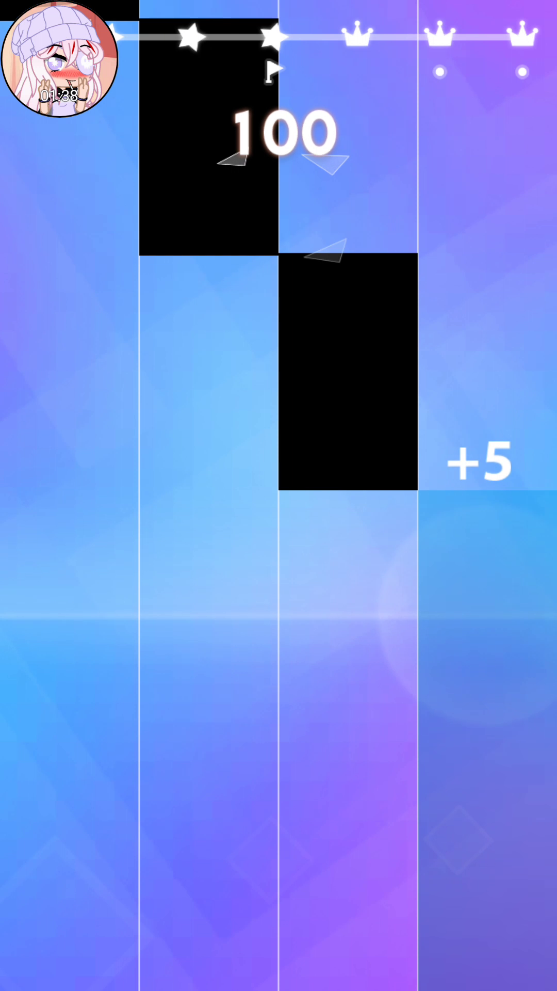
# Step: Finish the column-4 long tile and sweep a quick run across all four columns
pyautogui.click(348, 619)
pyautogui.click(209, 619)
pyautogui.click(70, 620)
pyautogui.click(488, 658)
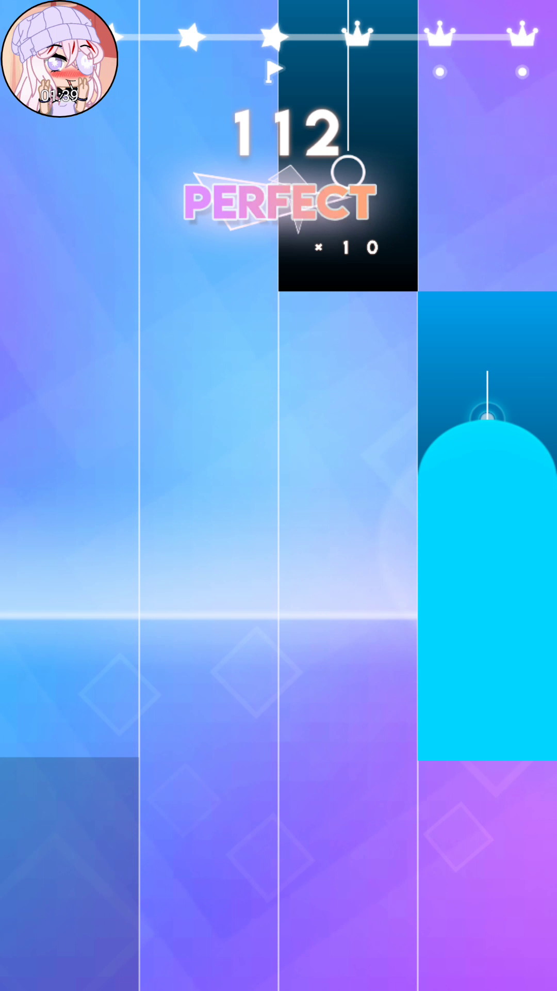
pyautogui.click(348, 659)
pyautogui.click(209, 659)
pyautogui.click(69, 697)
pyautogui.click(488, 620)
# Step: Hit the alternating column 2 and 3 tiles, ending on column 4
pyautogui.click(349, 658)
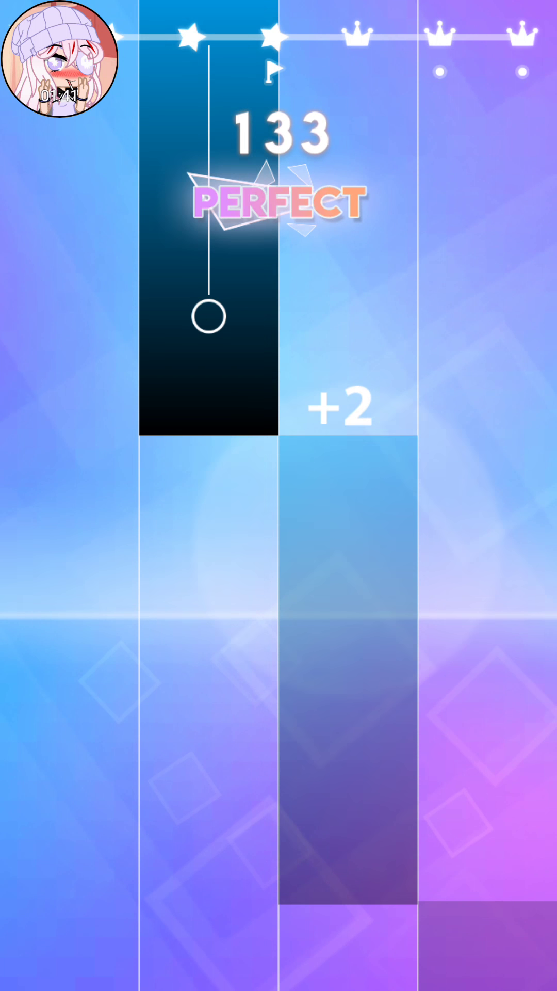
pyautogui.click(209, 658)
pyautogui.click(349, 658)
pyautogui.click(209, 658)
pyautogui.click(349, 658)
pyautogui.click(488, 658)
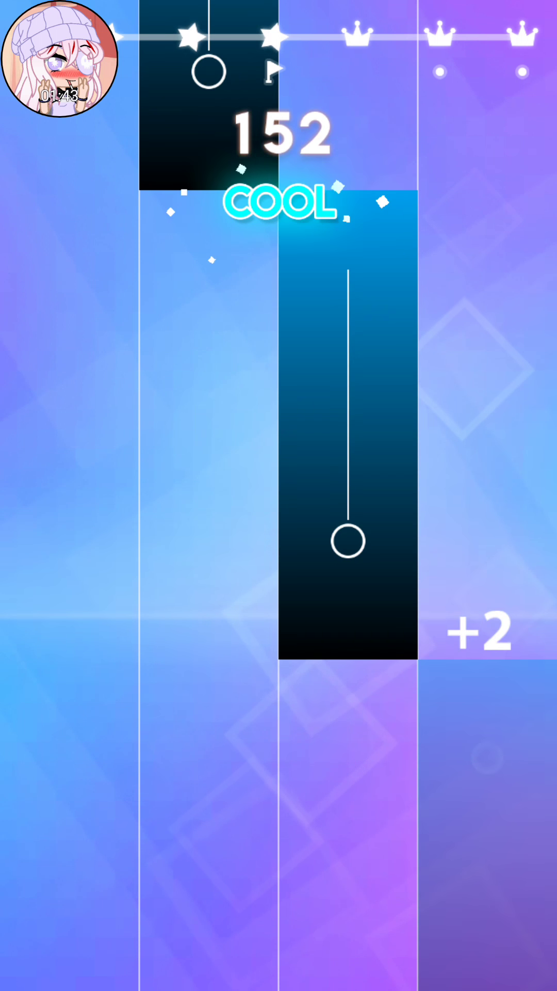
# Step: Play the column 2 and 3 long tiles, then hits in columns 3 and 4
pyautogui.click(349, 619)
pyautogui.click(209, 658)
pyautogui.click(348, 658)
pyautogui.click(209, 658)
pyautogui.click(349, 658)
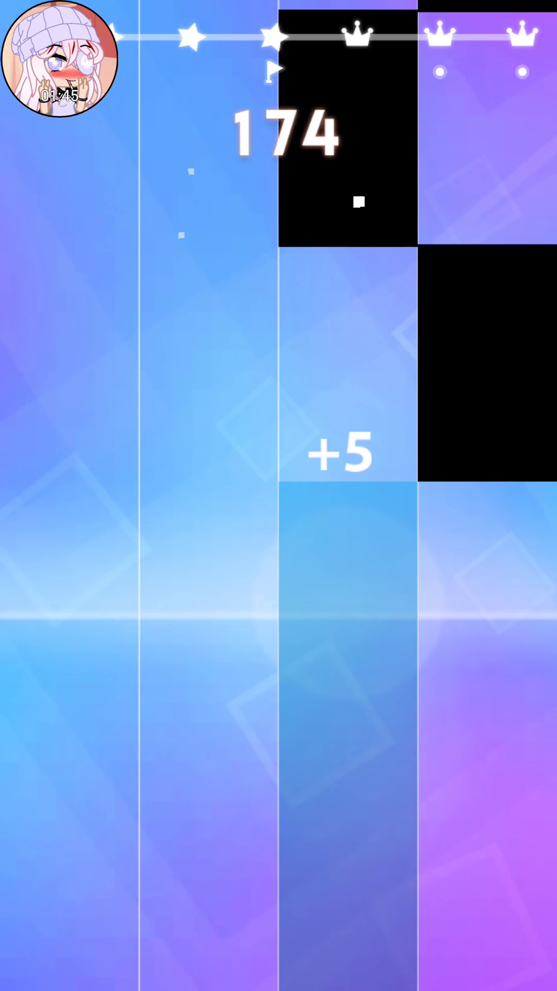
pyautogui.click(348, 658)
pyautogui.click(488, 775)
pyautogui.click(349, 659)
pyautogui.click(209, 697)
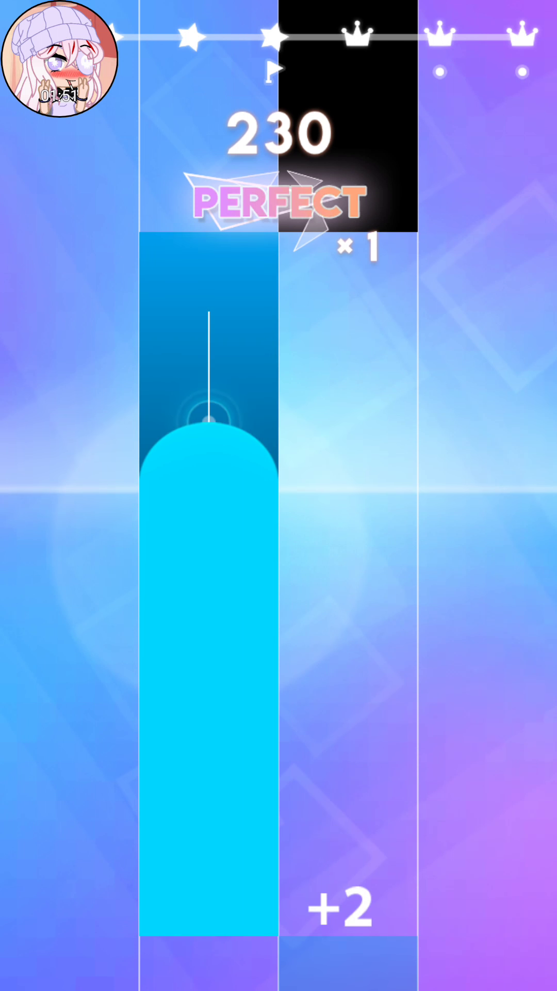
# Step: Hit the column 3 and 4 tiles and hold the column 2 long tiles
pyautogui.click(349, 658)
pyautogui.click(488, 697)
pyautogui.click(348, 659)
pyautogui.click(488, 697)
pyautogui.click(69, 697)
pyautogui.click(209, 697)
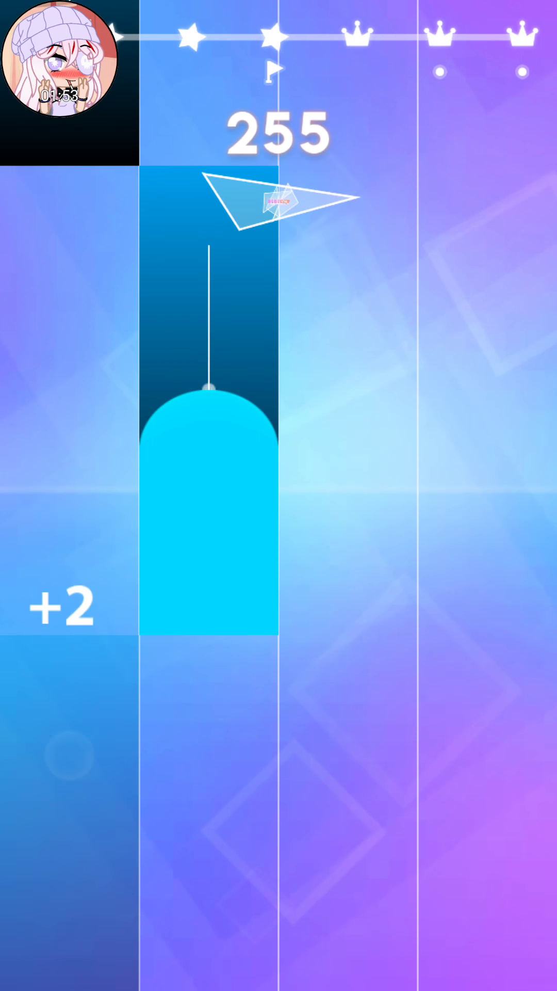
# Step: Alternate column 1 and 2 long tiles, adding hits in columns 3 and 4
pyautogui.click(70, 697)
pyautogui.click(209, 697)
pyautogui.click(70, 698)
pyautogui.click(209, 697)
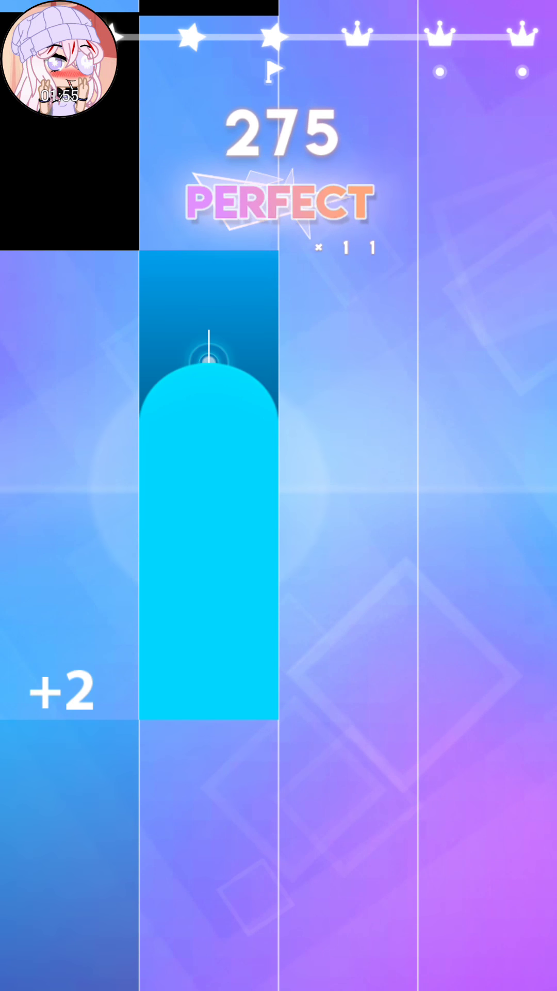
pyautogui.click(70, 697)
pyautogui.click(209, 697)
pyautogui.click(70, 697)
pyautogui.click(489, 697)
pyautogui.click(70, 697)
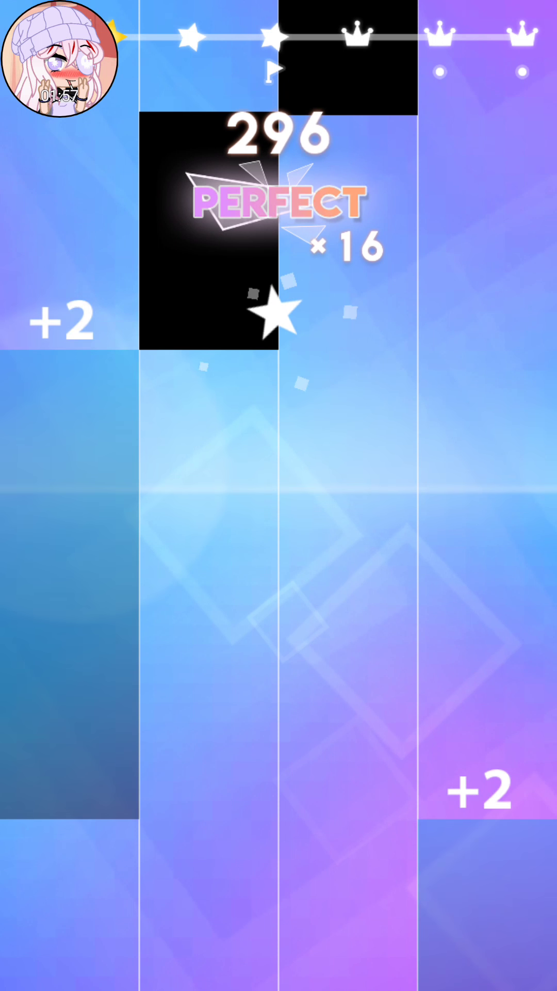
pyautogui.click(209, 697)
pyautogui.click(348, 697)
pyautogui.click(210, 698)
pyautogui.click(488, 697)
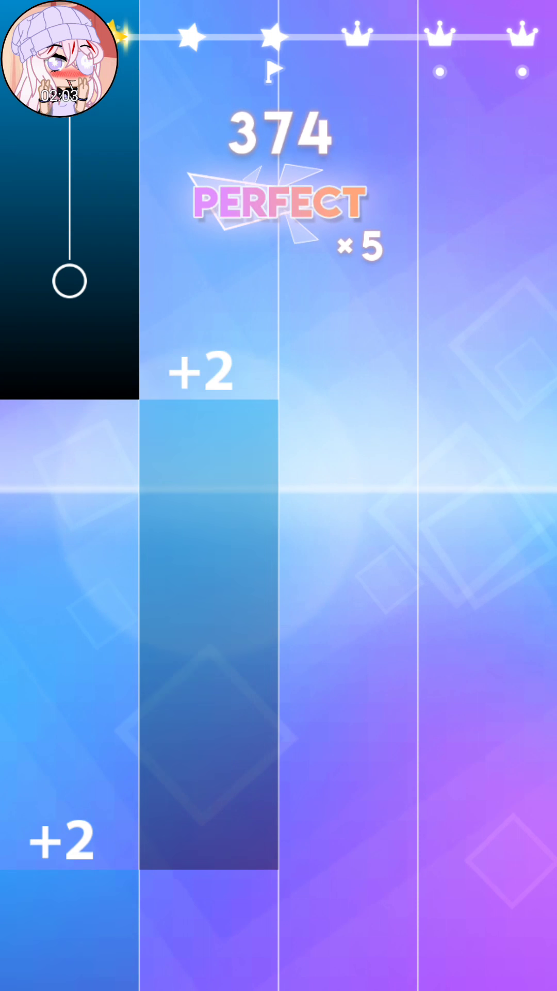
# Step: Keep the combo going with tiles across columns 1 to 4
pyautogui.click(70, 697)
pyautogui.click(209, 696)
pyautogui.click(349, 697)
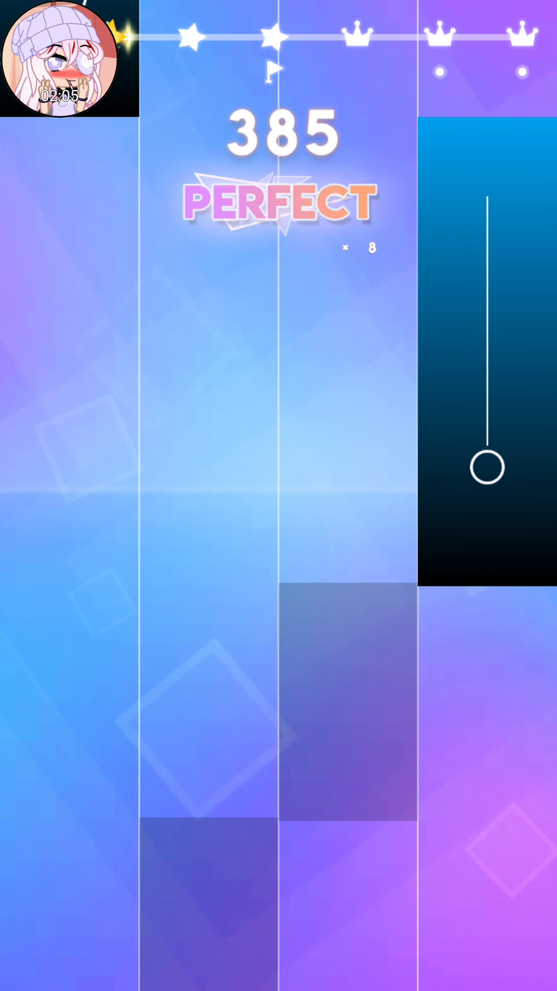
pyautogui.click(488, 697)
pyautogui.click(70, 697)
pyautogui.click(488, 697)
pyautogui.click(348, 697)
pyautogui.click(209, 698)
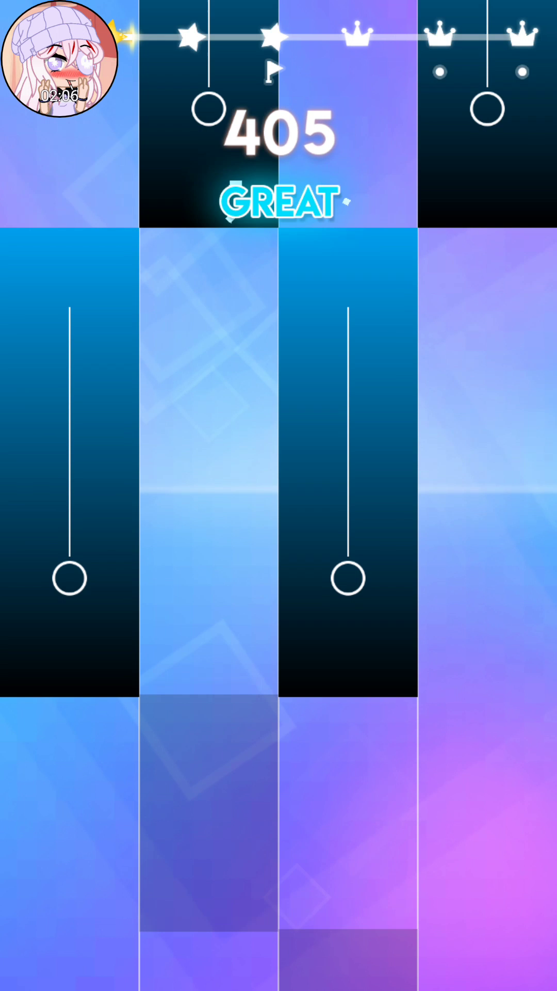
# Step: Hit the paired tiles and hold the long tiles in columns 1 to 3
pyautogui.click(70, 697)
pyautogui.click(209, 697)
pyautogui.click(70, 697)
pyautogui.click(349, 696)
pyautogui.click(349, 890)
pyautogui.click(69, 774)
pyautogui.click(210, 698)
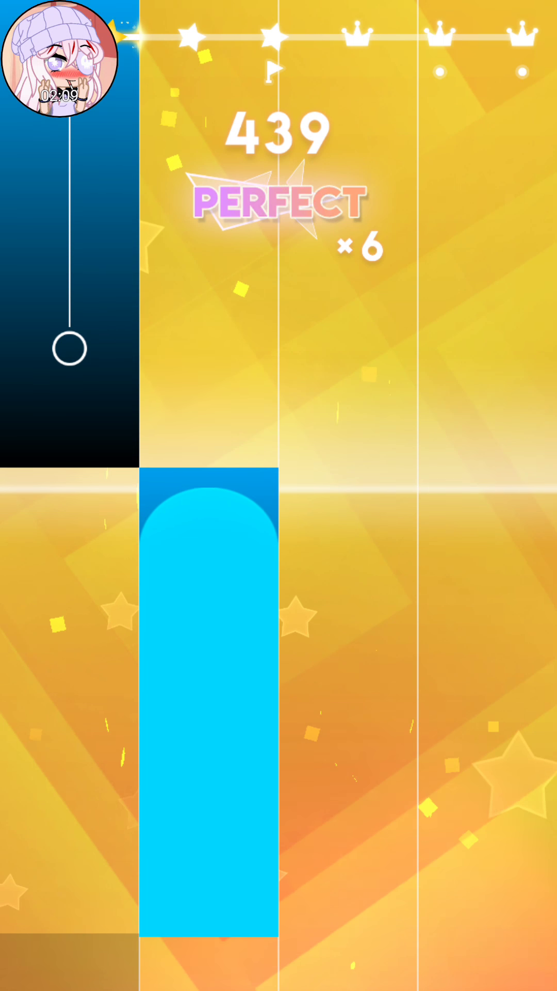
pyautogui.click(70, 697)
pyautogui.click(487, 698)
pyautogui.click(70, 698)
# Step: Extend the combo with column 1 and 4 tiles and long holds
pyautogui.click(488, 698)
pyautogui.click(70, 697)
pyautogui.click(209, 698)
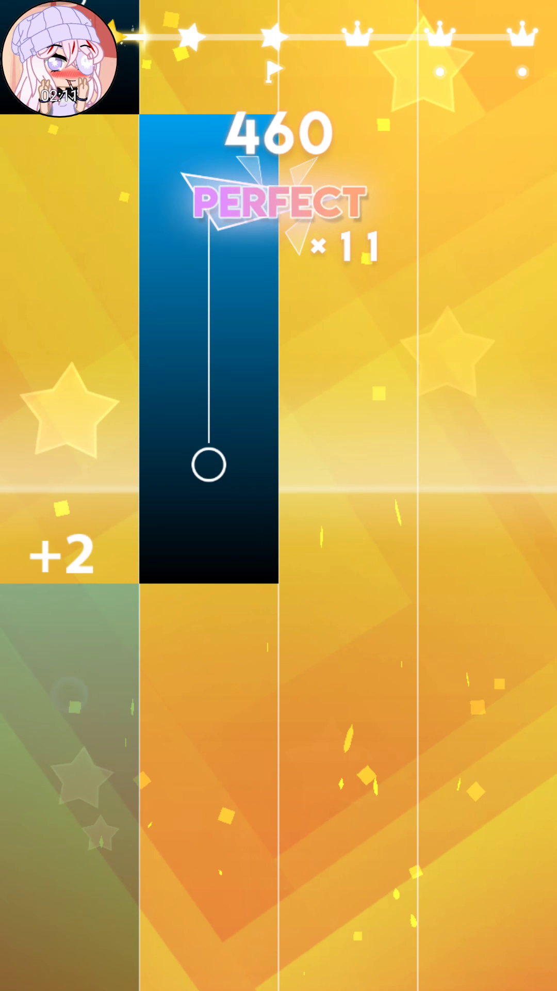
pyautogui.click(70, 697)
pyautogui.click(487, 697)
pyautogui.click(70, 774)
pyautogui.click(70, 697)
pyautogui.click(488, 697)
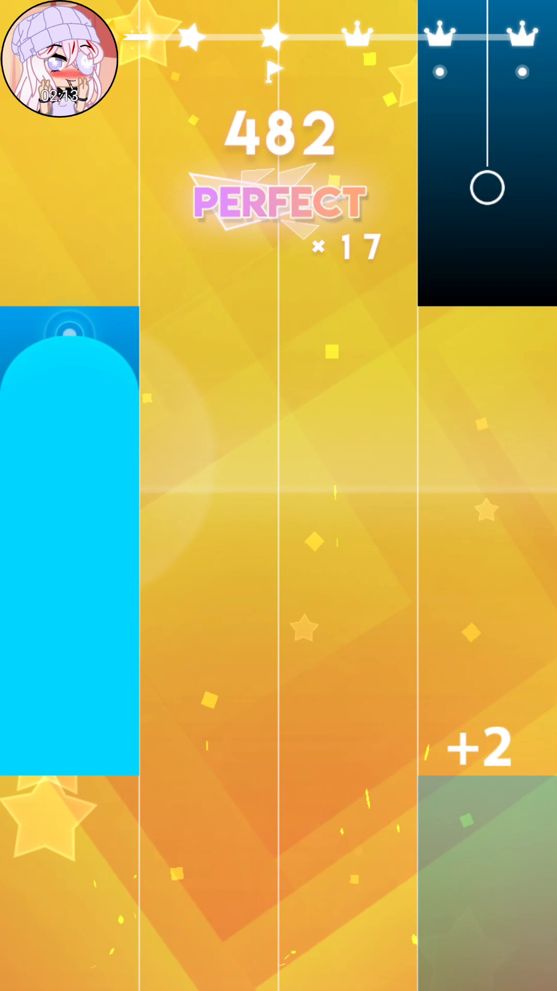
pyautogui.click(70, 697)
pyautogui.click(348, 697)
pyautogui.click(209, 503)
pyautogui.click(70, 698)
# Step: Hold the last long tiles in columns 2 and 3 to finish the round
pyautogui.click(209, 697)
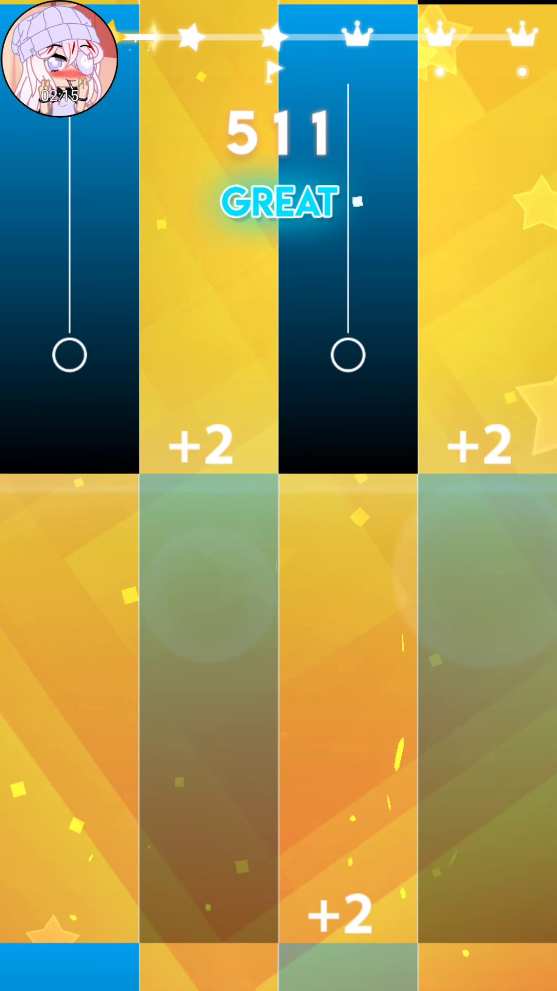
pyautogui.click(70, 697)
pyautogui.click(488, 697)
pyautogui.click(348, 697)
pyautogui.click(210, 697)
pyautogui.click(349, 890)
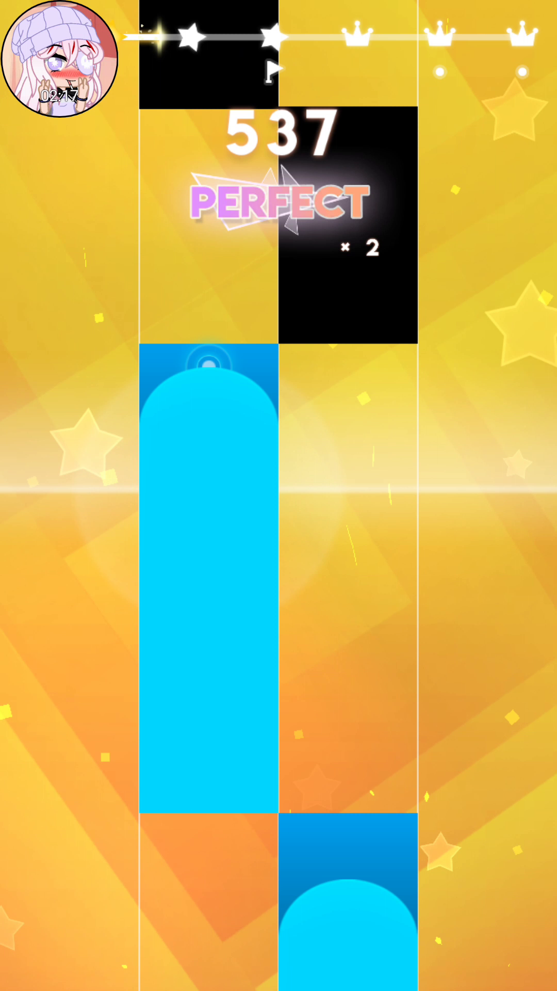
pyautogui.click(210, 698)
pyautogui.click(349, 697)
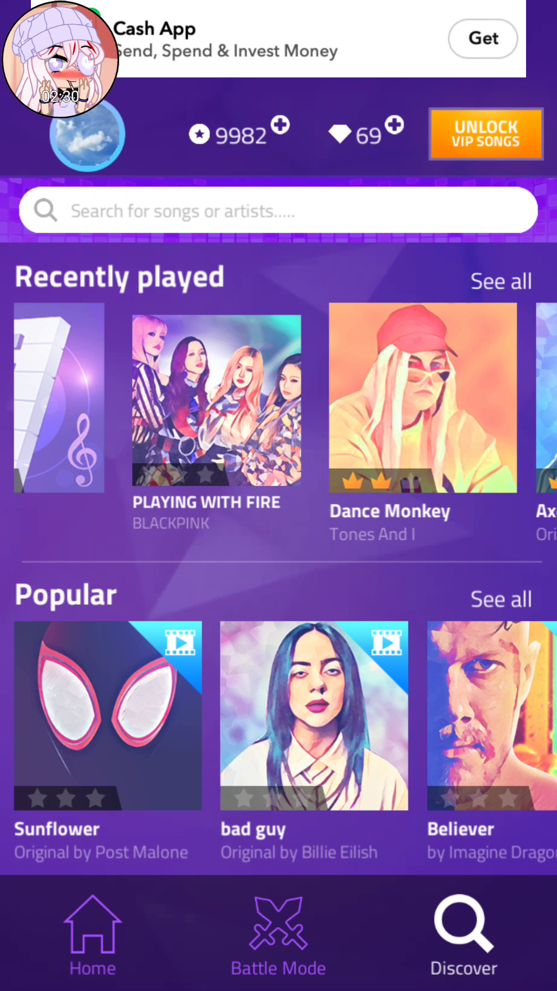
# Step: Swipe across the Discover screen to browse the songs
pyautogui.moveTo(465, 395); pyautogui.dragTo(78, 395)
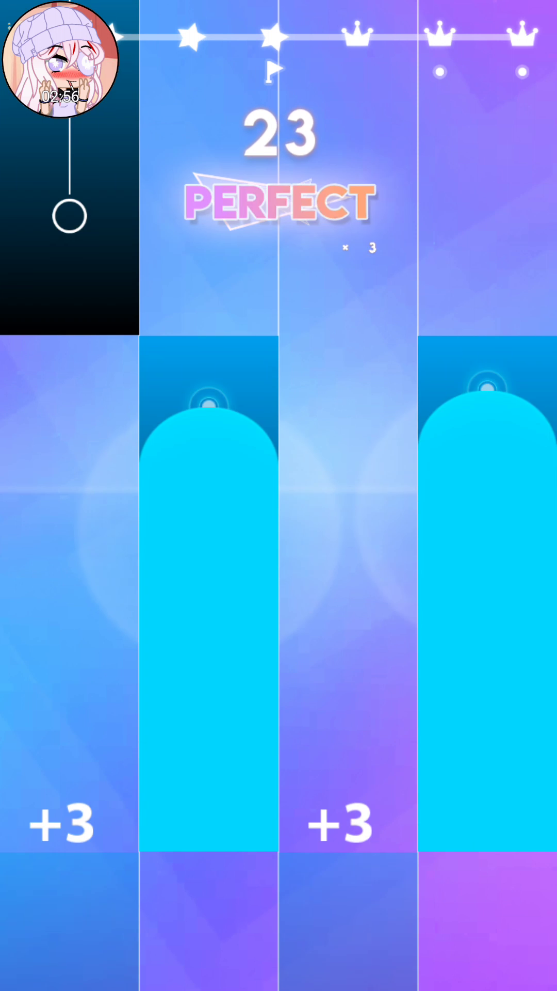
# Step: Hit the opening Life Begin tile pairs (columns 2/4, 1/3) and hold column 1
pyautogui.click(209, 542)
pyautogui.click(489, 542)
pyautogui.click(70, 542)
pyautogui.click(348, 542)
pyautogui.click(70, 465)
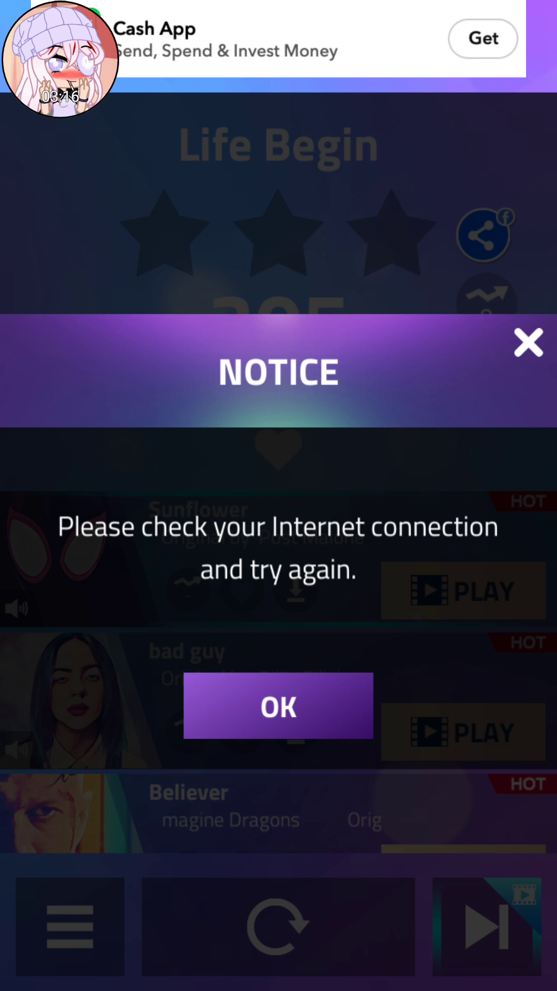
# Step: Dismiss the NOTICE with OK and replay Life Begin from its 305-point results
pyautogui.click(279, 706)
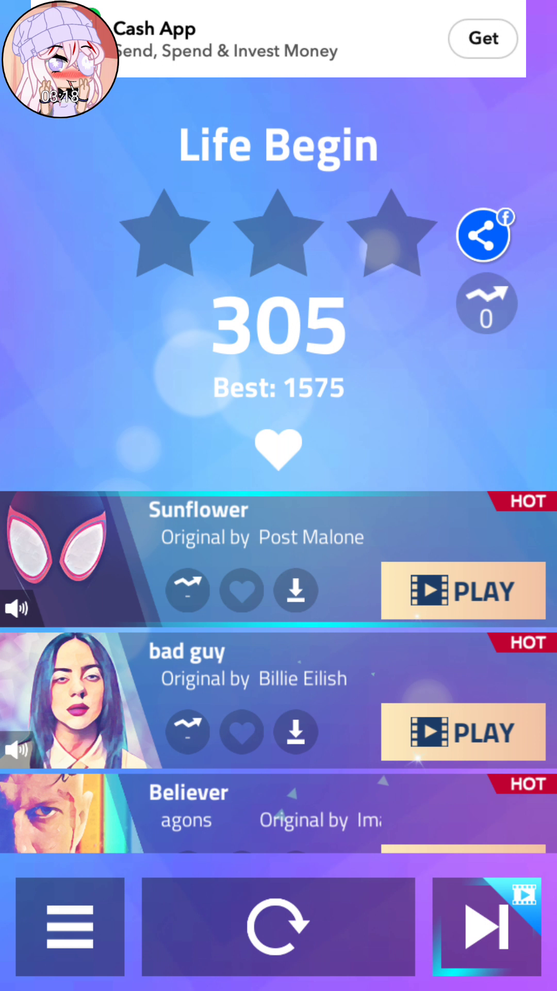
pyautogui.click(279, 927)
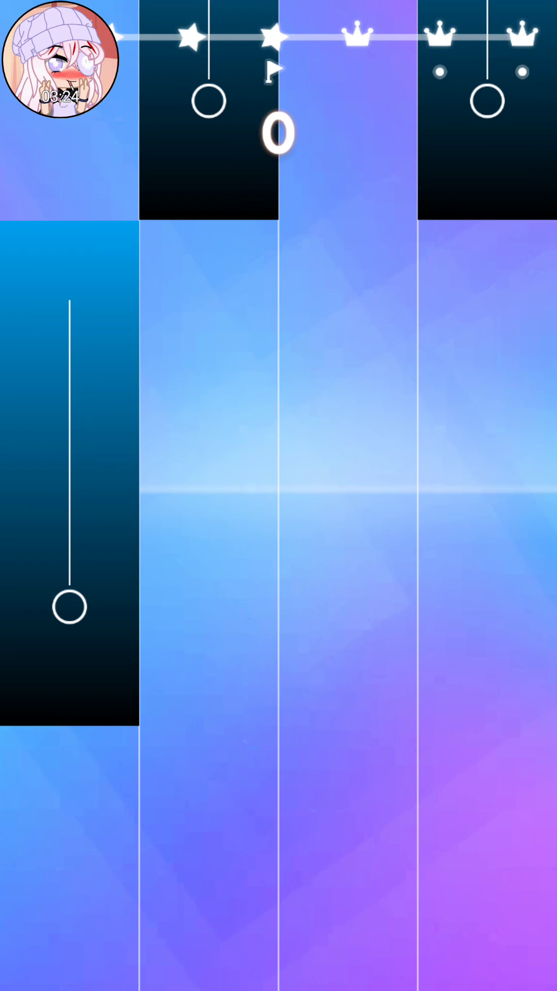
# Step: Play the round from zero with a perfect streak of hits and long-tile holds in all four columns
pyautogui.click(70, 604)
pyautogui.click(209, 697)
pyautogui.click(487, 697)
pyautogui.click(70, 774)
pyautogui.click(349, 774)
pyautogui.click(70, 696)
pyautogui.click(348, 697)
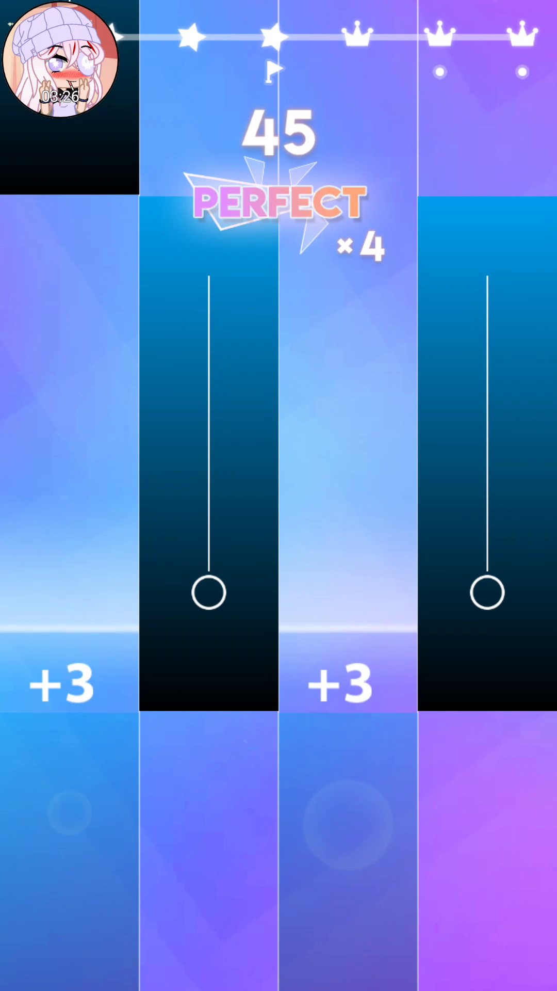
pyautogui.click(209, 697)
pyautogui.click(488, 697)
pyautogui.click(70, 698)
pyautogui.click(348, 697)
pyautogui.click(210, 698)
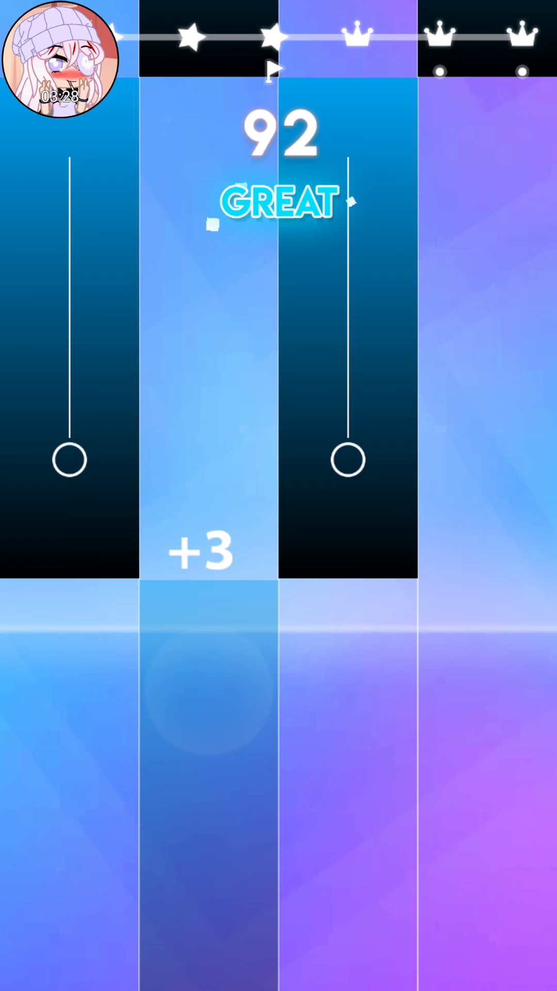
pyautogui.click(70, 697)
pyautogui.click(349, 698)
pyautogui.click(209, 697)
pyautogui.click(488, 697)
pyautogui.click(70, 696)
pyautogui.click(349, 697)
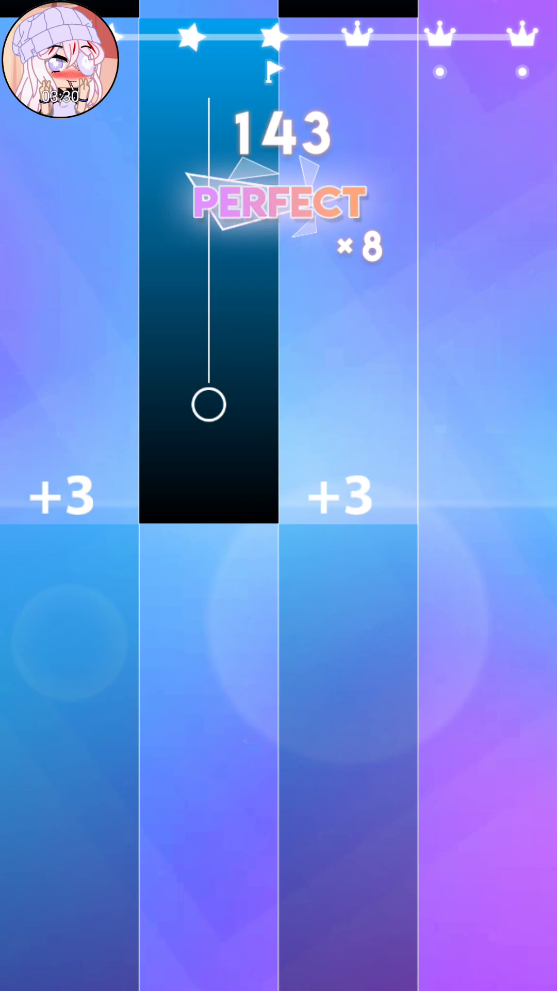
pyautogui.click(210, 698)
pyautogui.click(488, 697)
pyautogui.click(349, 697)
pyautogui.click(209, 697)
pyautogui.click(488, 696)
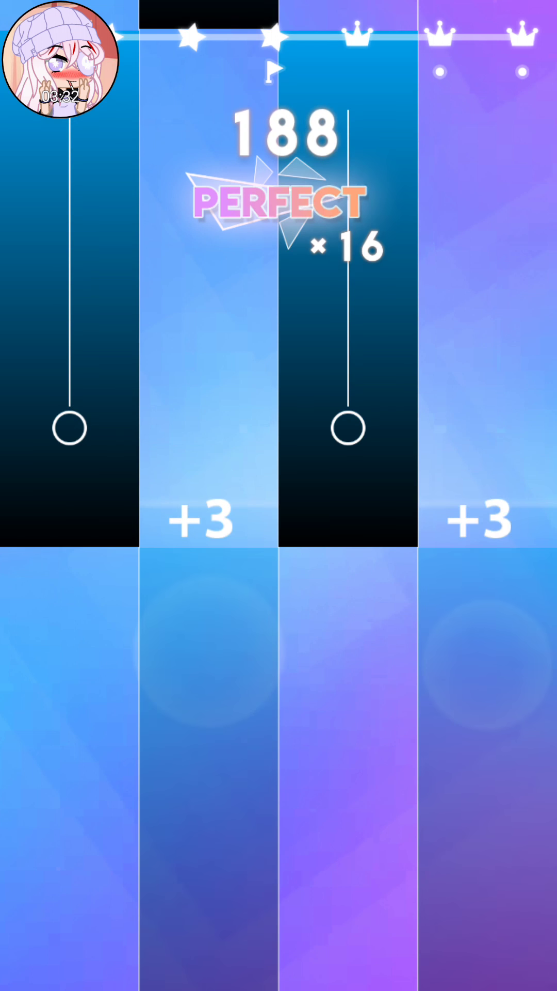
pyautogui.click(70, 696)
pyautogui.click(348, 697)
pyautogui.click(210, 697)
pyautogui.click(70, 697)
pyautogui.click(349, 697)
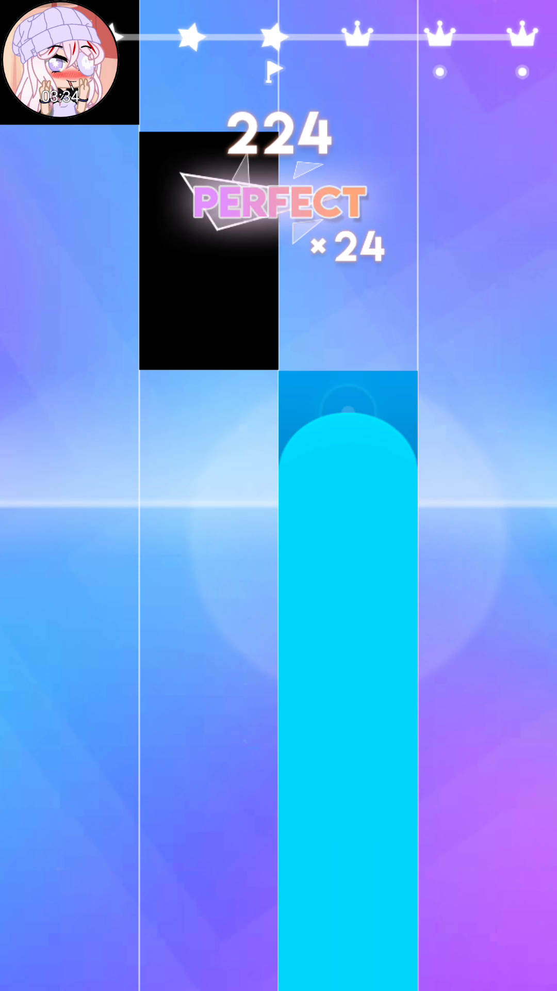
pyautogui.click(210, 697)
pyautogui.click(70, 697)
pyautogui.click(209, 697)
pyautogui.click(349, 697)
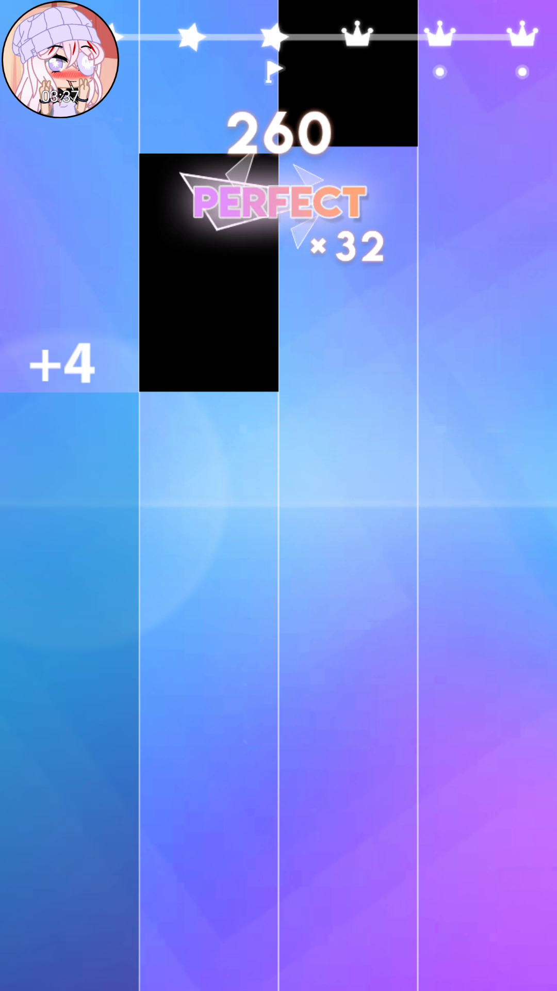
pyautogui.click(210, 697)
pyautogui.click(349, 697)
pyautogui.click(210, 698)
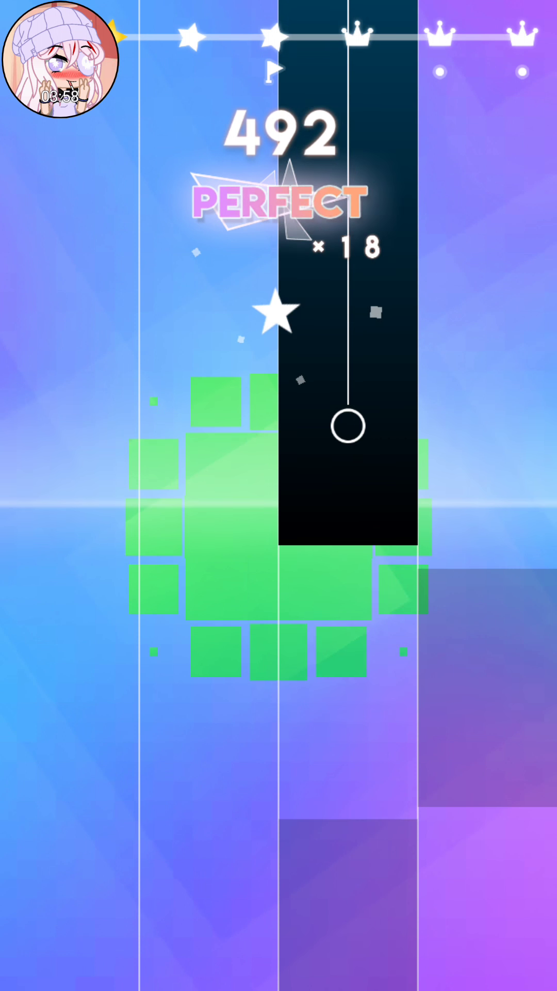
# Step: Keep hitting and holding tiles in all four columns in the new Piano Romantic round, reaching 13 points
pyautogui.click(348, 774)
pyautogui.click(210, 697)
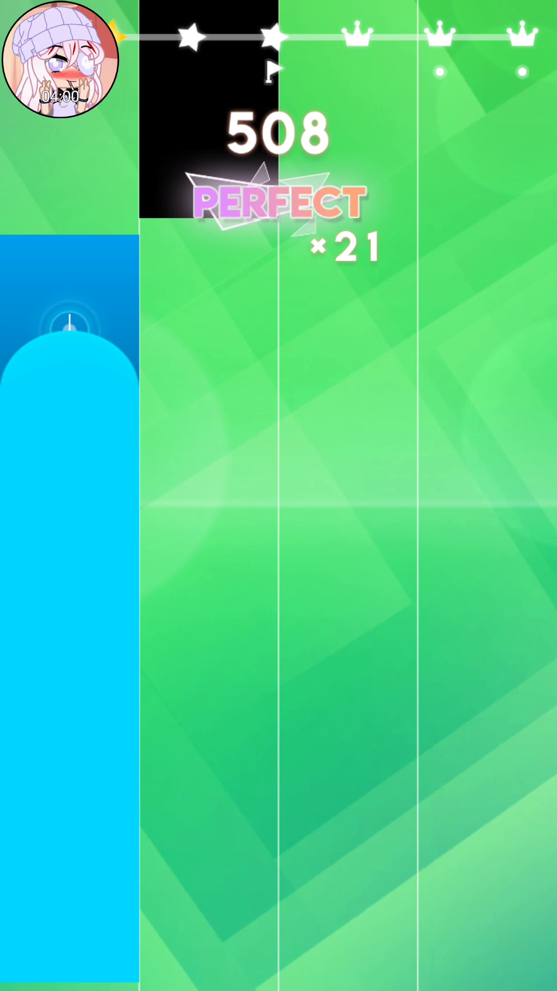
pyautogui.click(210, 774)
pyautogui.click(349, 697)
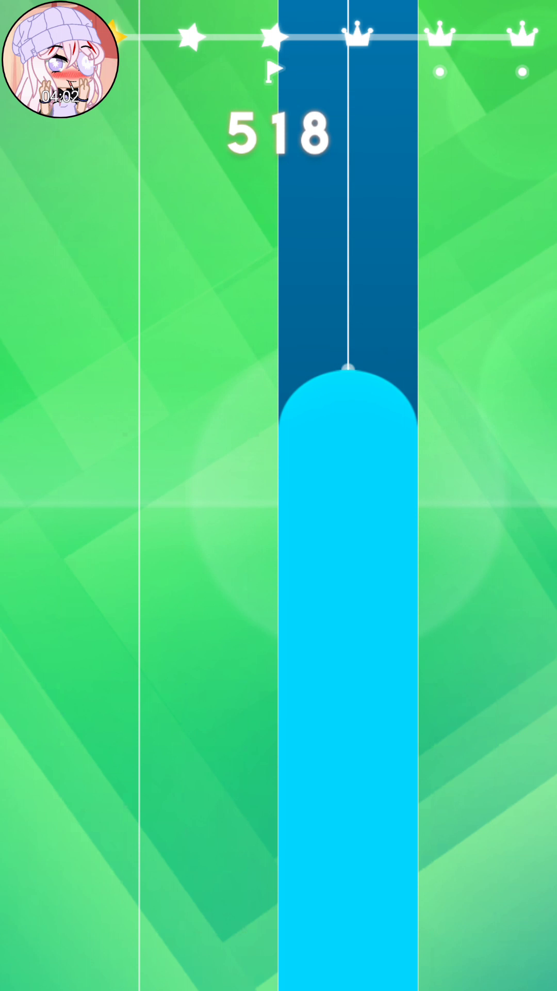
pyautogui.click(209, 697)
pyautogui.click(348, 696)
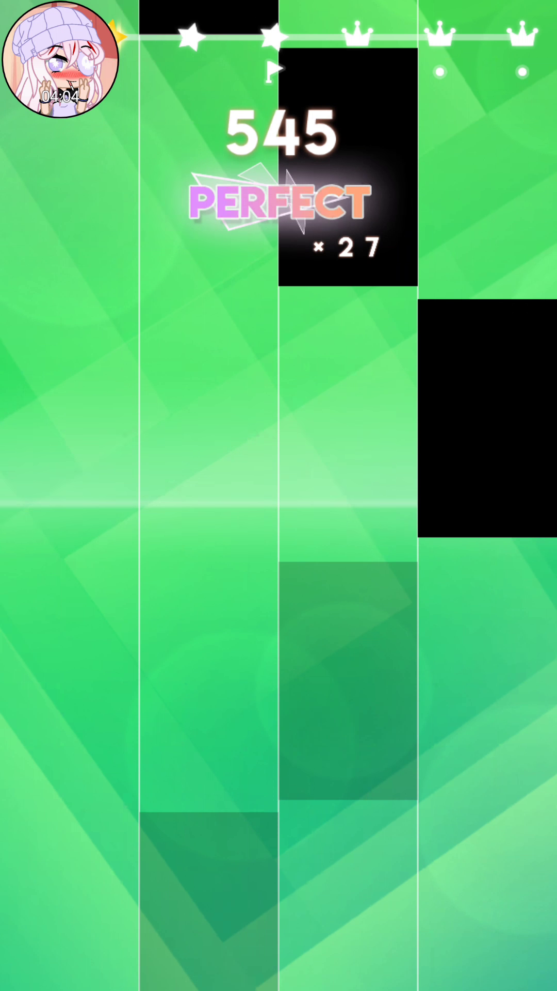
pyautogui.click(348, 774)
pyautogui.click(487, 697)
pyautogui.click(70, 774)
pyautogui.click(488, 775)
pyautogui.click(348, 697)
pyautogui.click(487, 697)
pyautogui.click(349, 736)
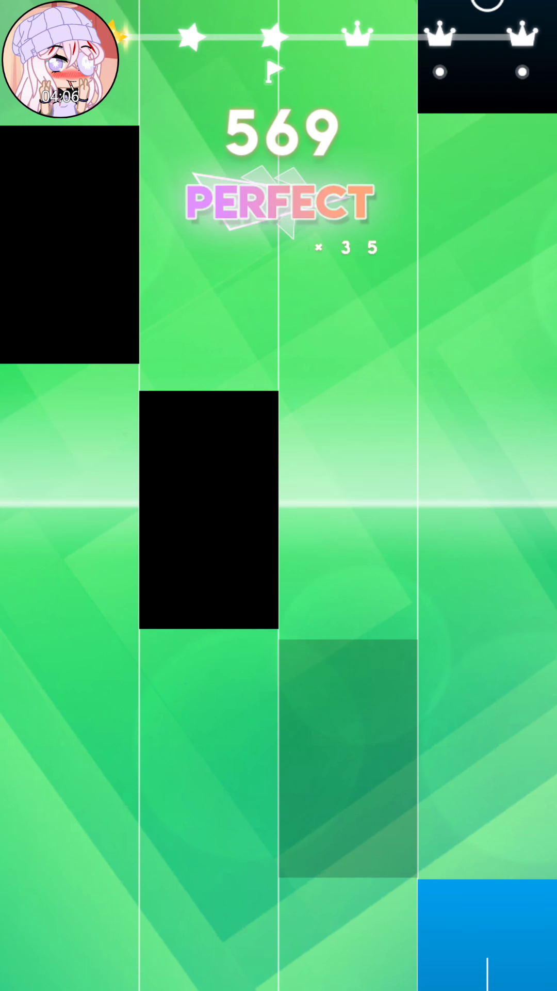
pyautogui.click(70, 774)
pyautogui.click(488, 696)
pyautogui.click(349, 543)
pyautogui.click(209, 697)
pyautogui.click(70, 659)
pyautogui.click(209, 697)
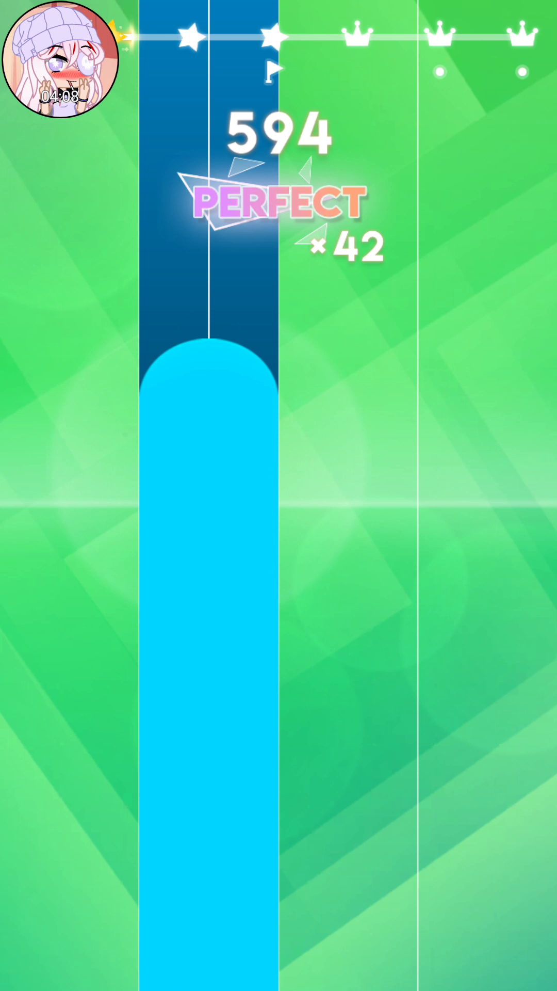
pyautogui.click(70, 774)
pyautogui.click(488, 775)
pyautogui.click(209, 697)
pyautogui.click(348, 852)
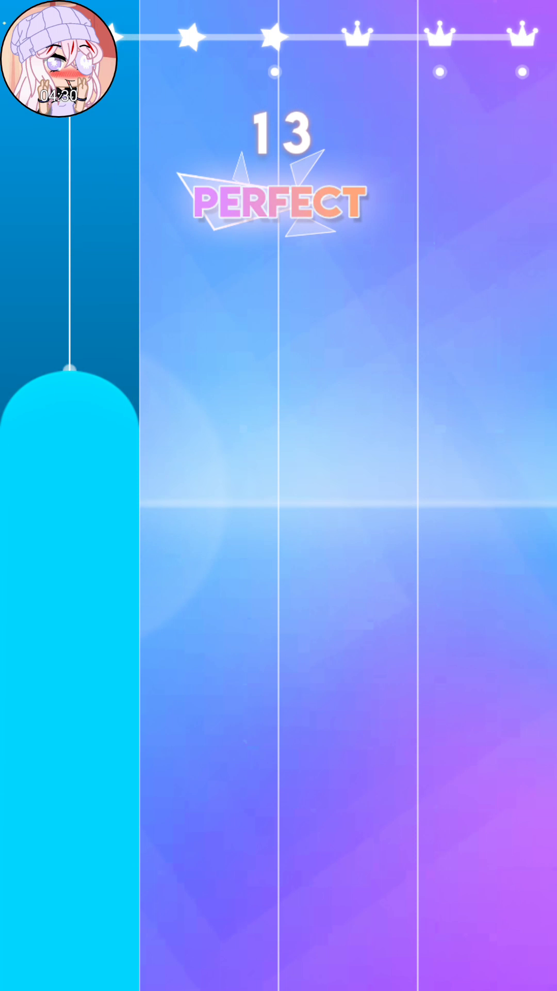
pyautogui.click(489, 775)
# Step: Build the combo from 13 points with hits and long-tile holds across all four columns
pyautogui.click(348, 774)
pyautogui.click(210, 775)
pyautogui.click(348, 775)
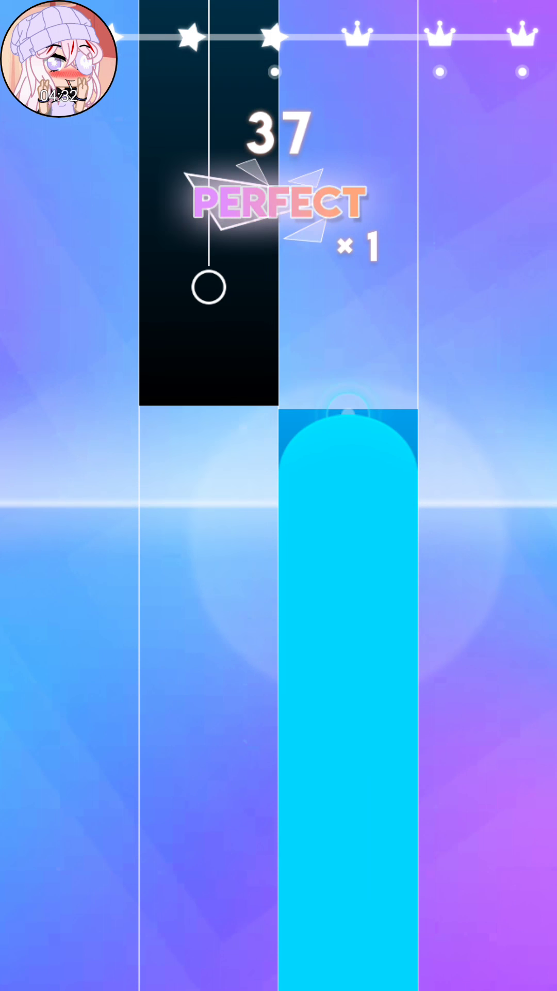
pyautogui.click(209, 774)
pyautogui.click(70, 774)
pyautogui.click(209, 774)
pyautogui.click(71, 774)
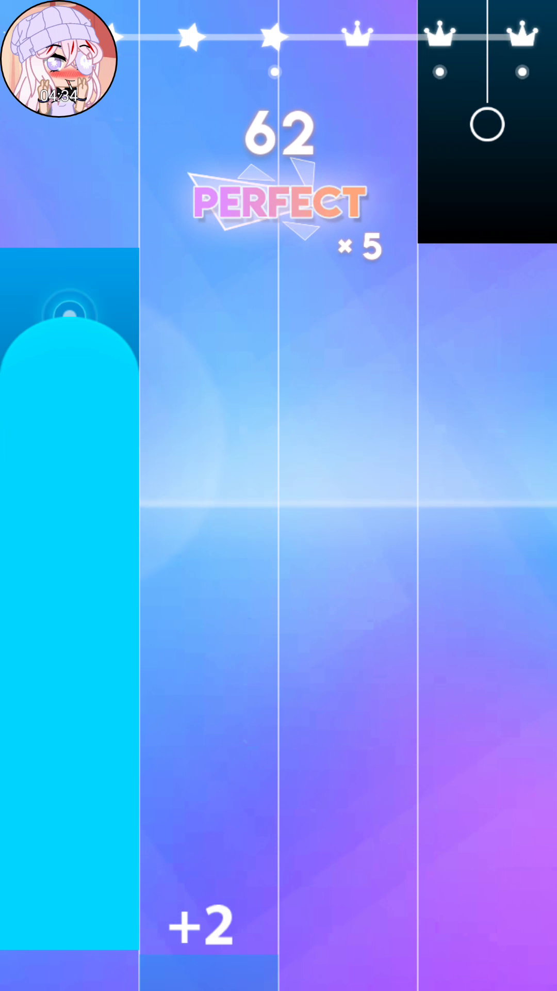
pyautogui.click(488, 775)
pyautogui.click(349, 775)
pyautogui.click(209, 774)
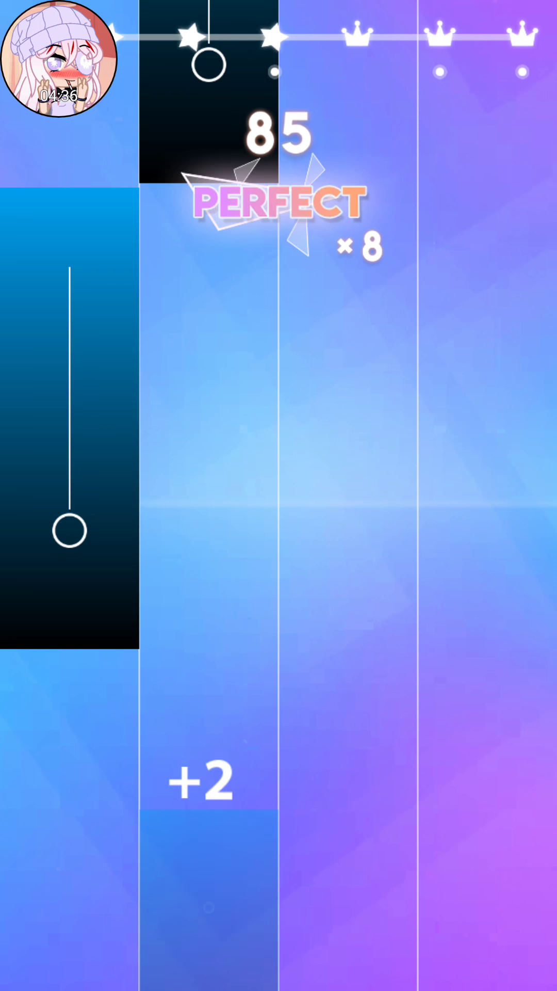
pyautogui.click(69, 774)
pyautogui.click(209, 774)
pyautogui.click(69, 774)
pyautogui.click(487, 774)
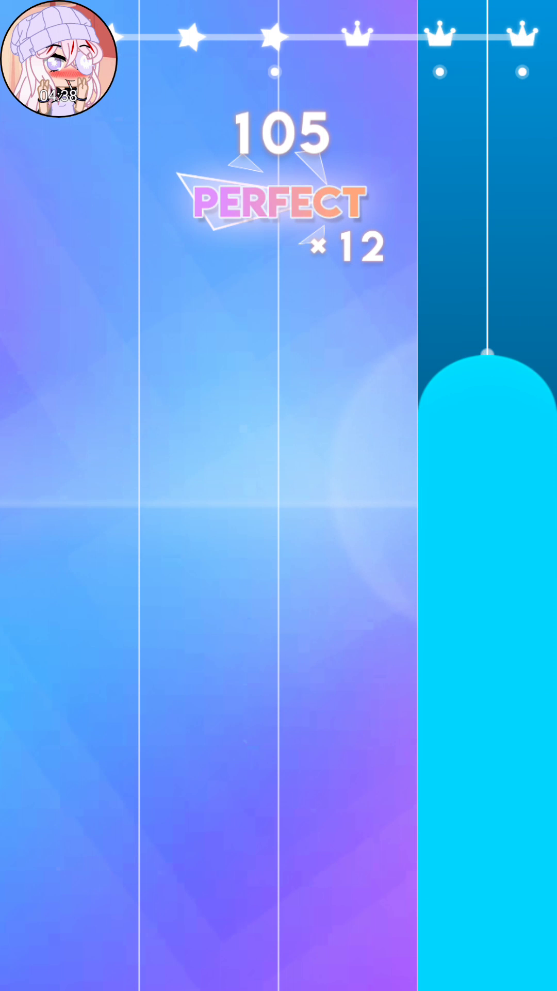
pyautogui.click(70, 774)
pyautogui.click(488, 775)
pyautogui.click(70, 774)
pyautogui.click(209, 774)
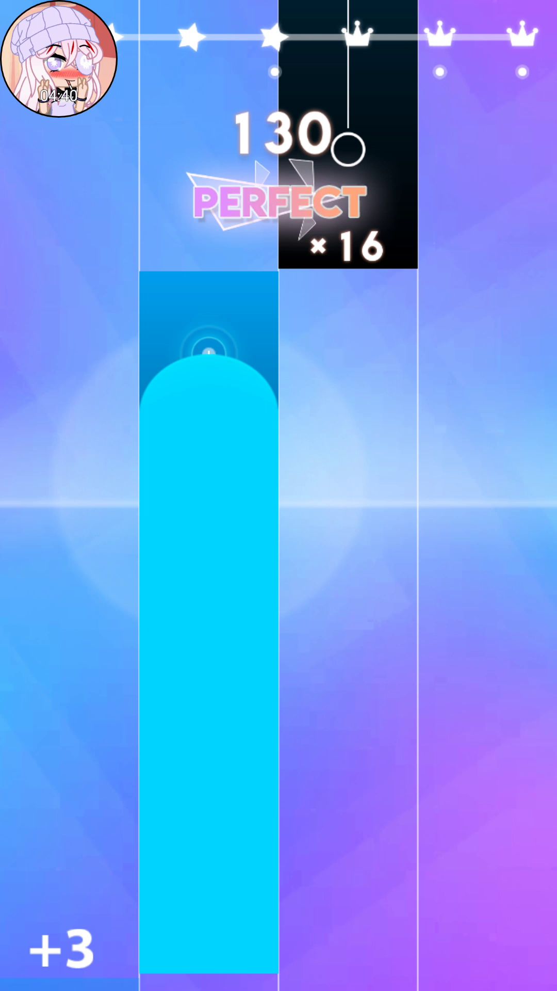
pyautogui.click(349, 774)
pyautogui.click(209, 775)
pyautogui.click(349, 774)
pyautogui.click(488, 775)
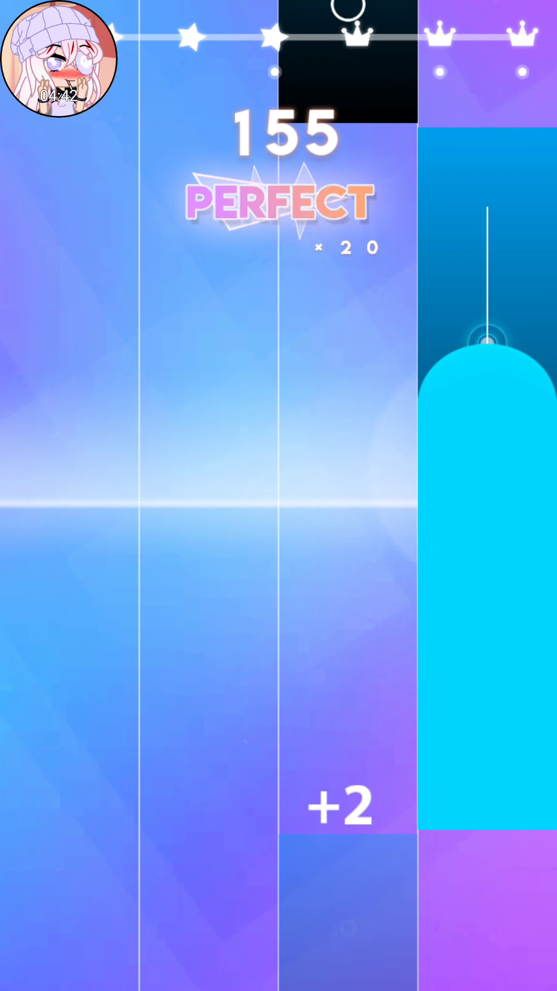
pyautogui.click(349, 774)
# Step: Extend the combo with long-tile holds in columns 1 to 4 and quick hits between them
pyautogui.click(487, 775)
pyautogui.click(71, 775)
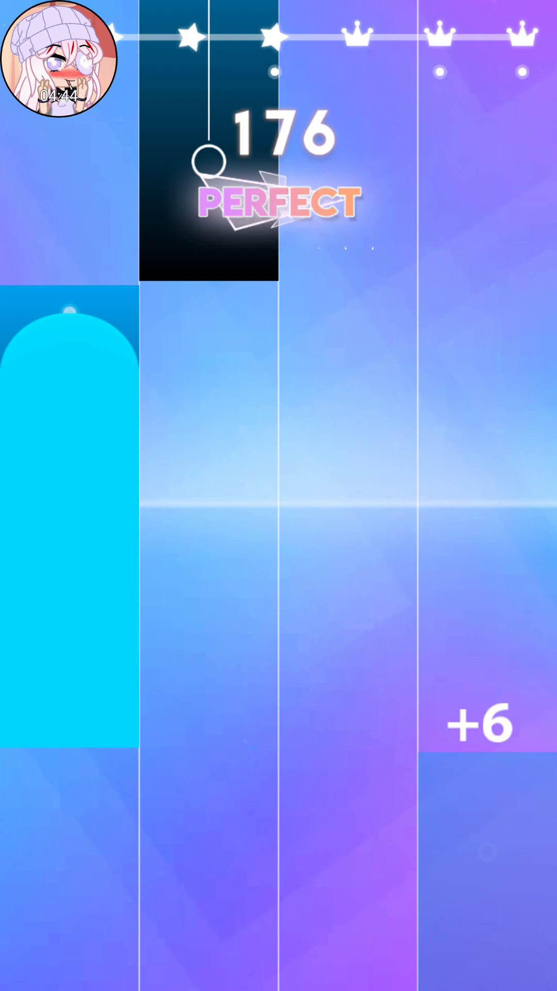
pyautogui.click(210, 774)
pyautogui.click(348, 774)
pyautogui.click(488, 697)
pyautogui.click(70, 697)
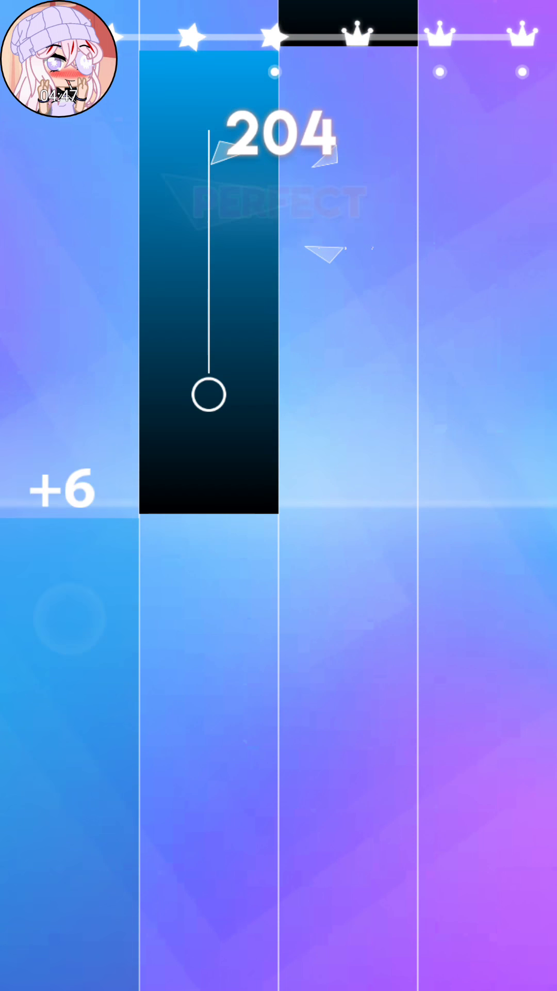
pyautogui.click(210, 697)
pyautogui.click(349, 774)
pyautogui.click(489, 697)
pyautogui.click(349, 697)
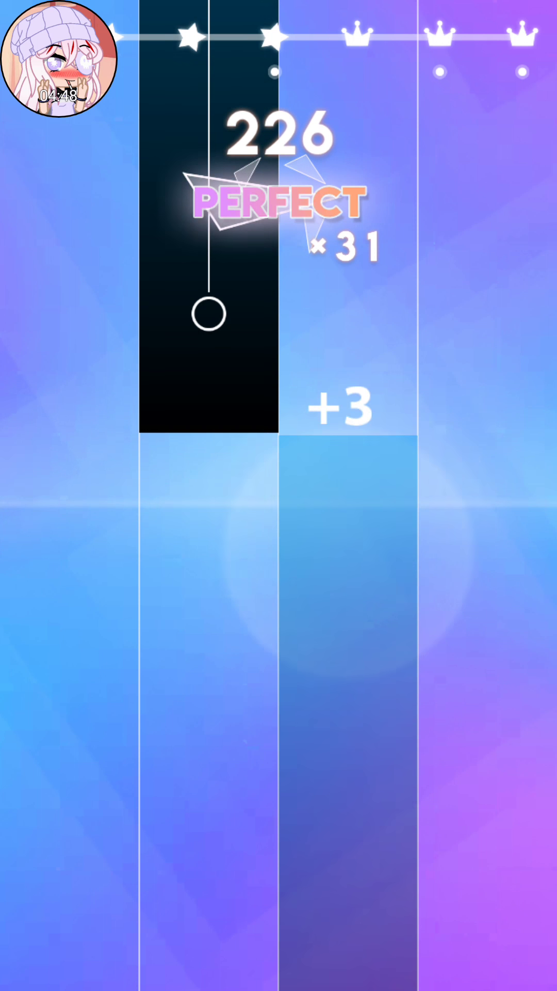
pyautogui.click(209, 697)
pyautogui.click(69, 698)
pyautogui.click(488, 698)
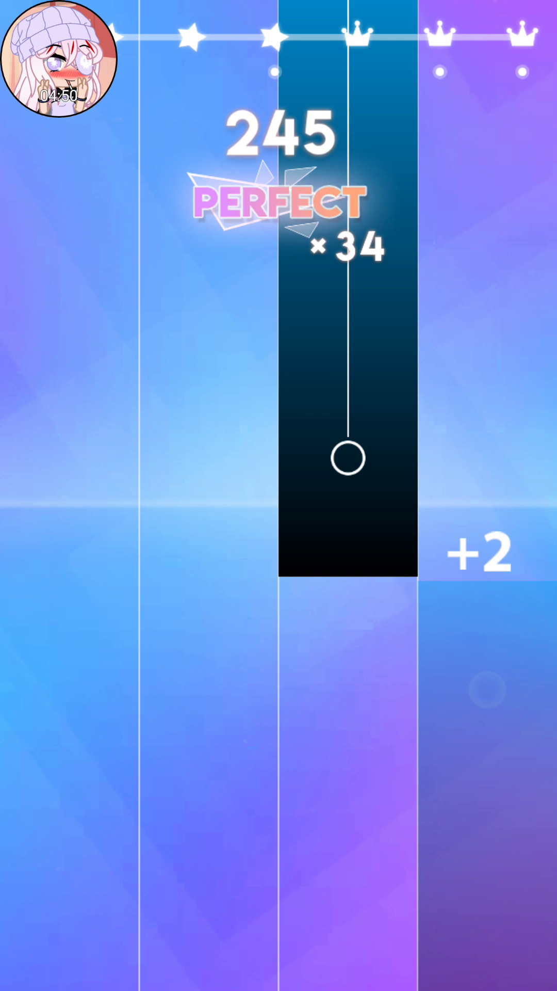
pyautogui.click(349, 697)
pyautogui.click(209, 697)
pyautogui.click(349, 697)
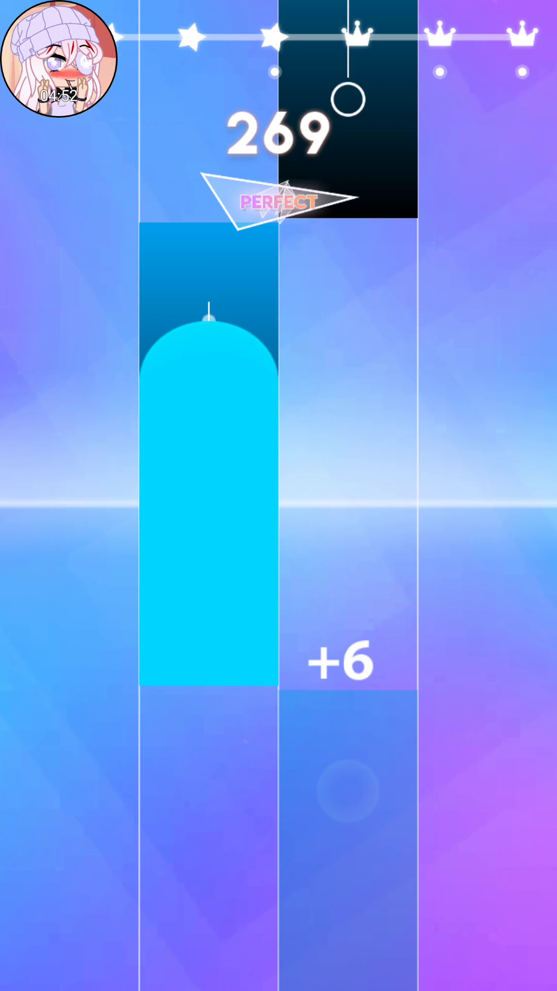
pyautogui.click(348, 697)
pyautogui.click(209, 620)
pyautogui.click(349, 659)
pyautogui.click(210, 620)
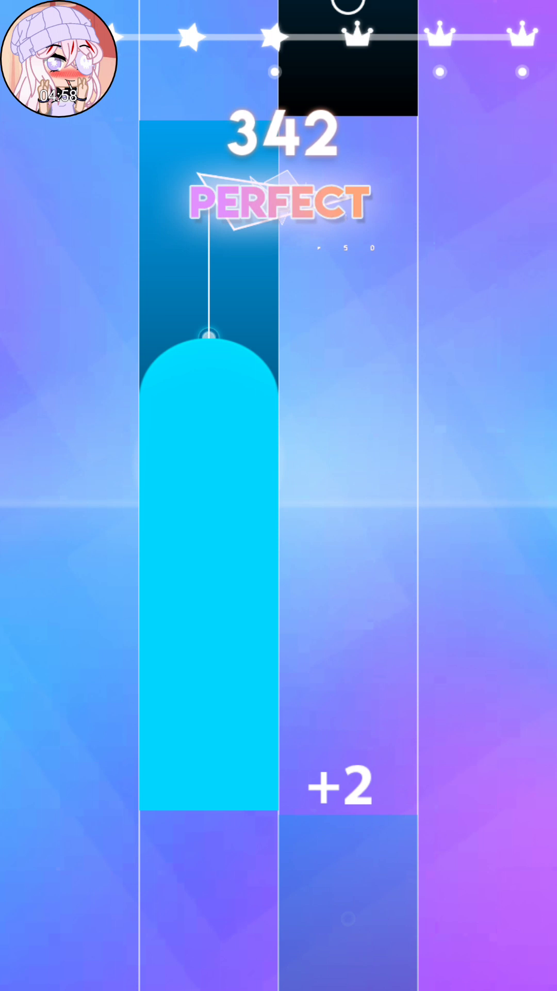
pyautogui.click(348, 698)
# Step: Hold long tiles in columns 2, 3 and 4 while hitting tiles in column 1
pyautogui.click(209, 697)
pyautogui.click(70, 697)
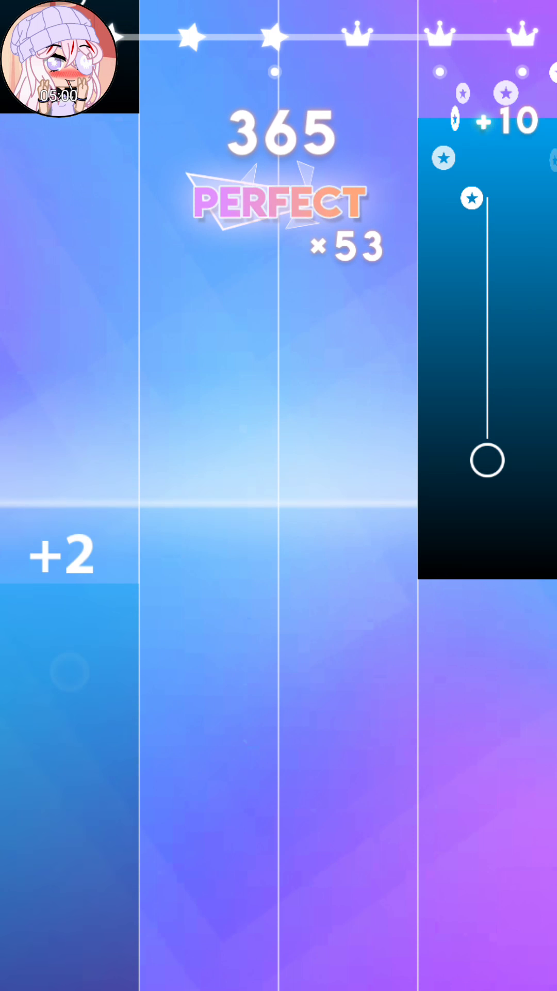
pyautogui.click(488, 697)
pyautogui.click(70, 697)
pyautogui.click(209, 697)
pyautogui.click(71, 698)
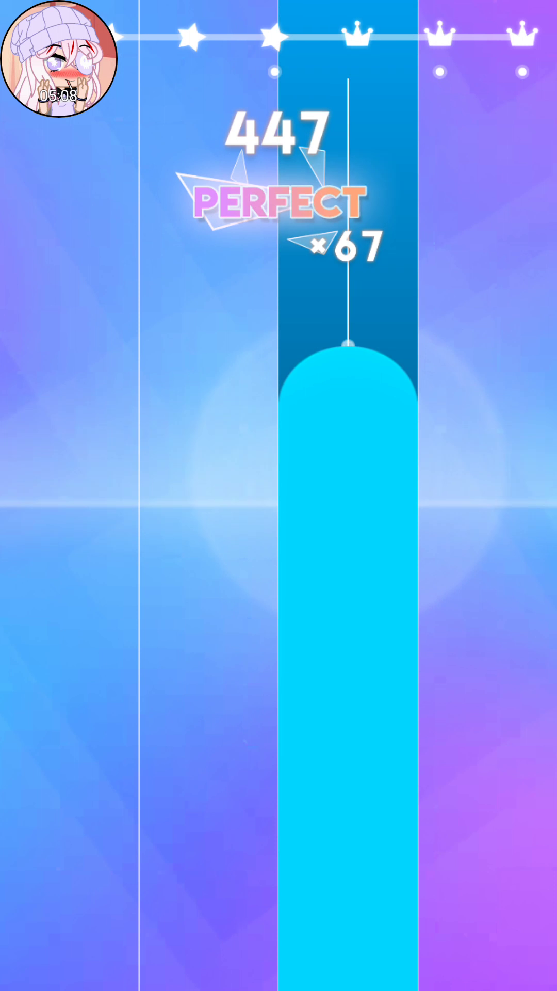
# Step: Play the final stretch until a missed tile in column 1 ends the round at 545 points
pyautogui.click(488, 697)
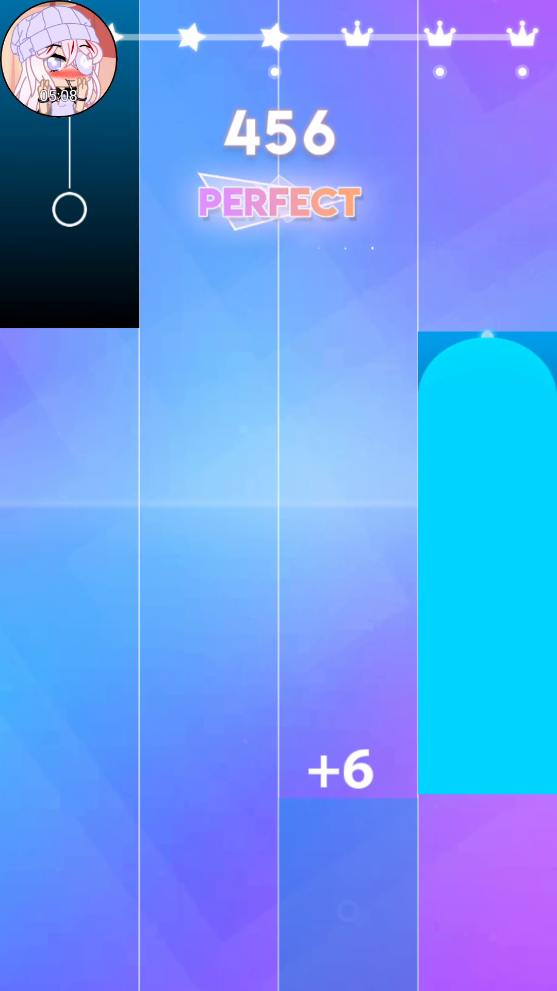
pyautogui.click(70, 697)
pyautogui.click(209, 697)
pyautogui.click(348, 697)
pyautogui.click(210, 697)
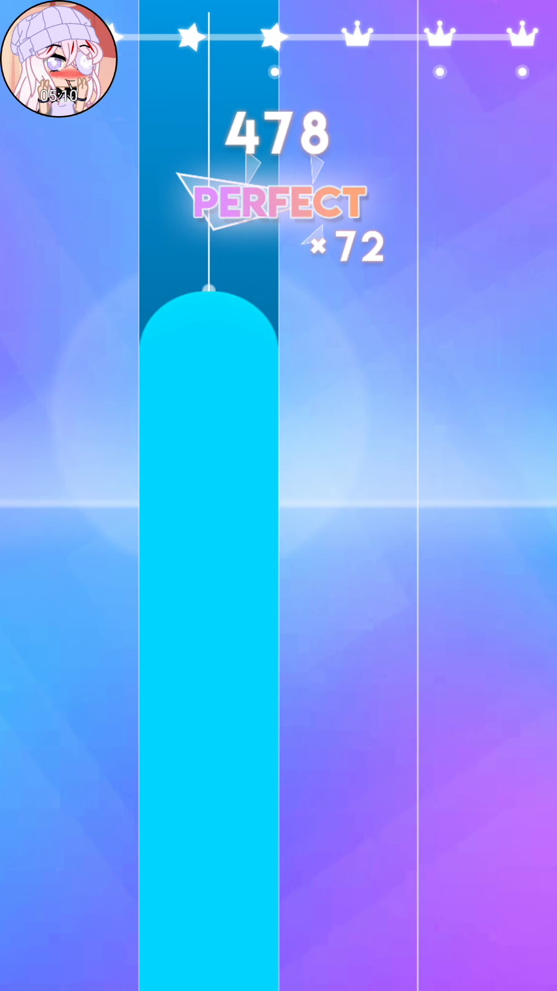
pyautogui.click(349, 697)
pyautogui.click(488, 697)
pyautogui.click(349, 697)
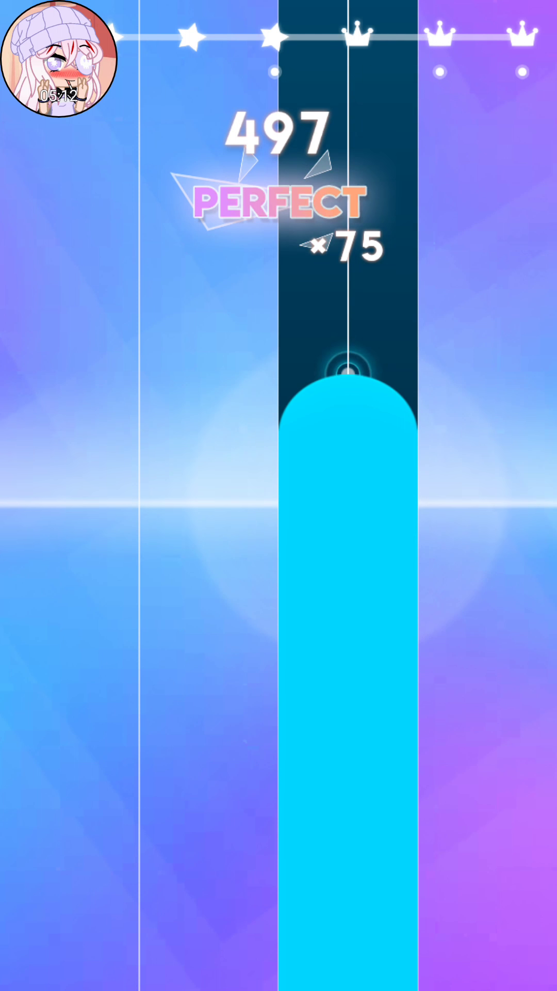
pyautogui.click(210, 635)
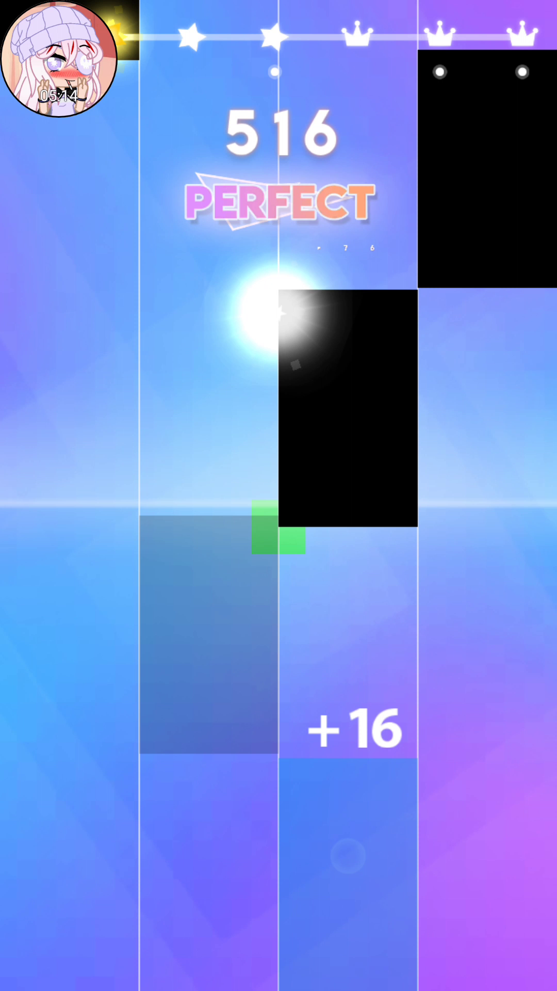
pyautogui.click(349, 696)
pyautogui.click(69, 697)
pyautogui.click(488, 697)
pyautogui.click(348, 697)
pyautogui.click(488, 697)
pyautogui.click(209, 774)
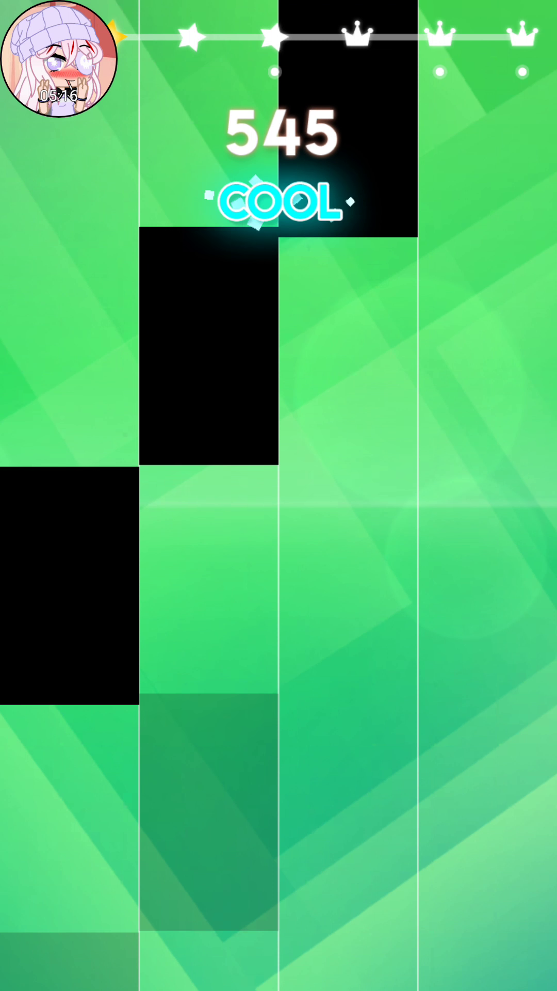
pyautogui.click(69, 465)
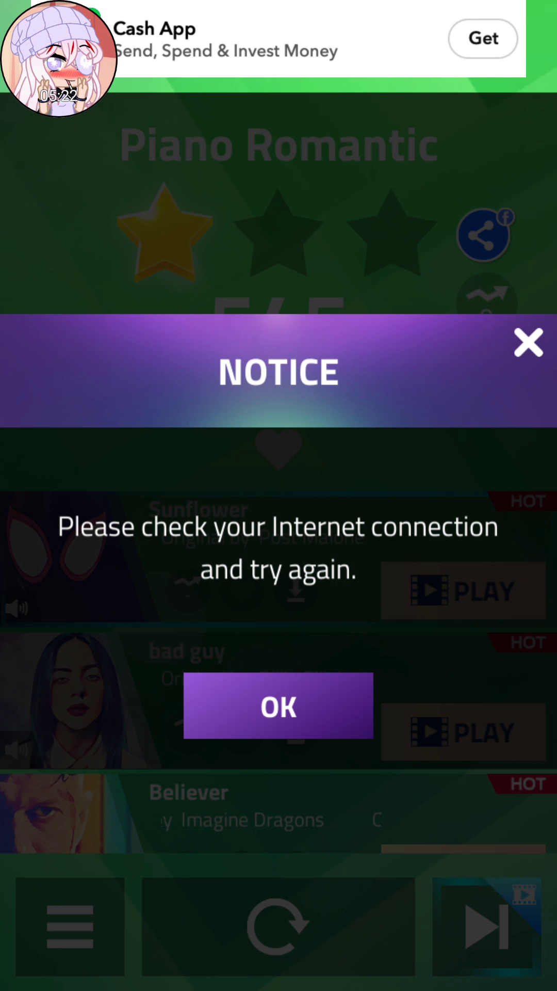
# Step: Dismiss the Internet notice and replay Piano Romantic from the 545-point results screen
pyautogui.click(280, 706)
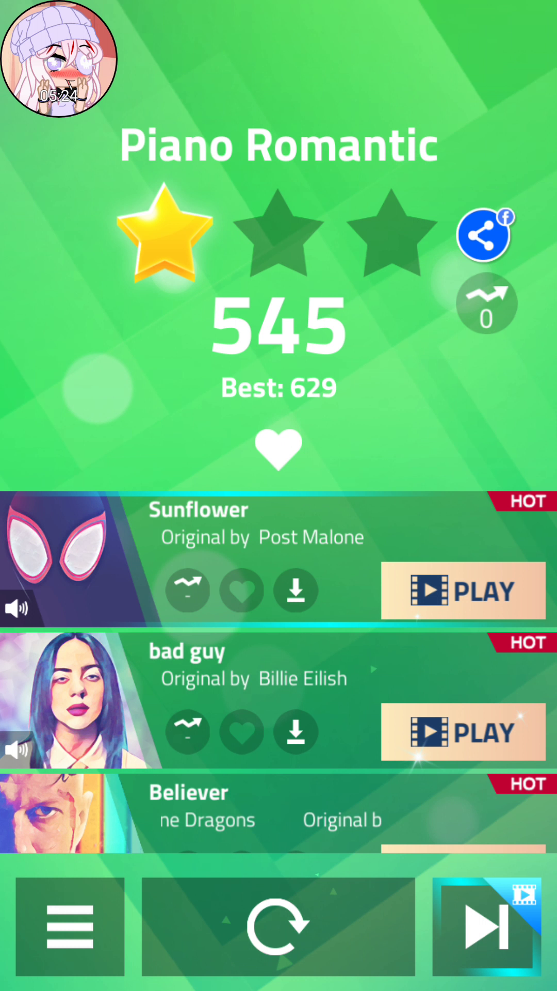
pyautogui.click(280, 925)
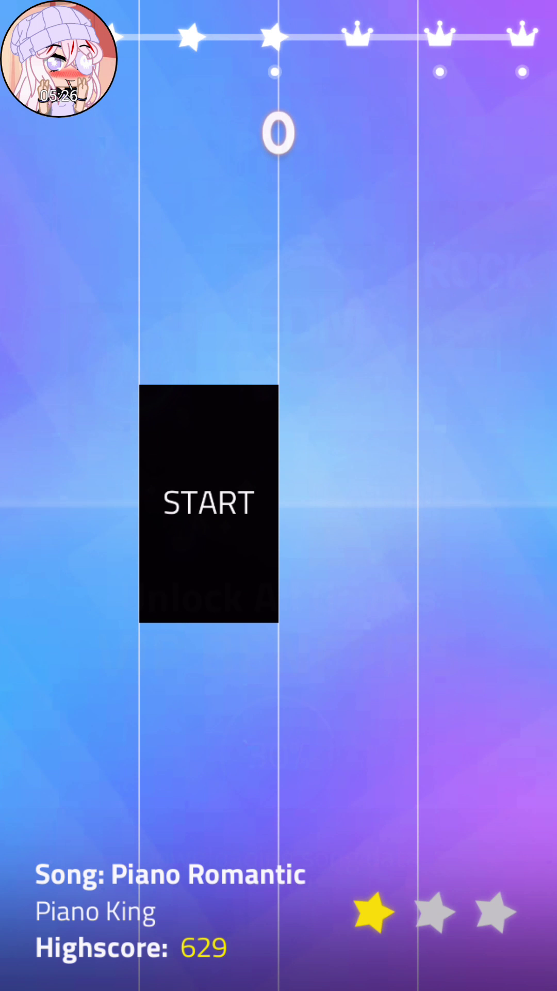